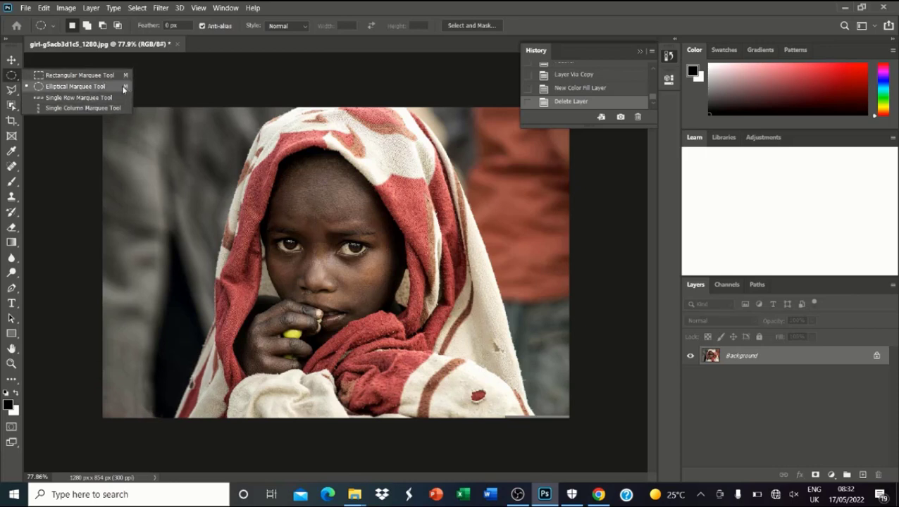
- Switch to the Rectangular Marquee tool and back to the Elliptical Marquee tool
{"action": "left_click", "coordinate": [103, 74]}
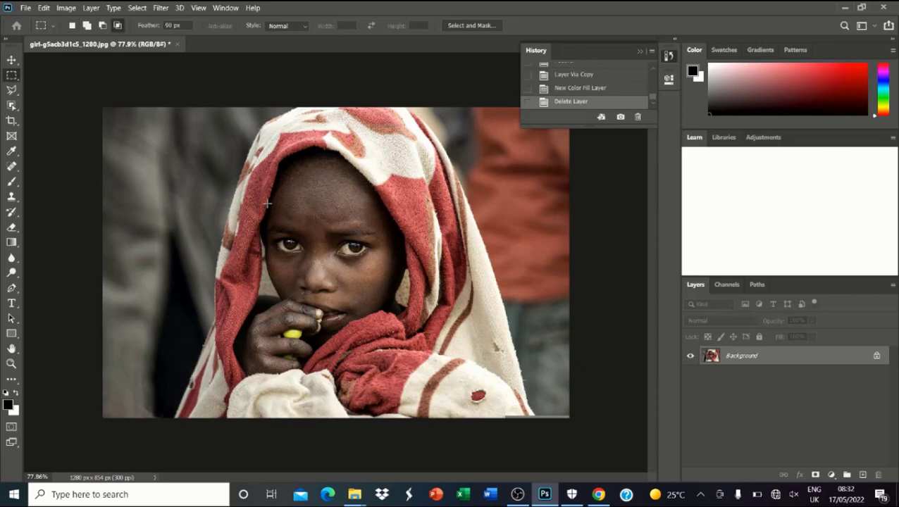
{"action": "key", "text": "shift+m"}
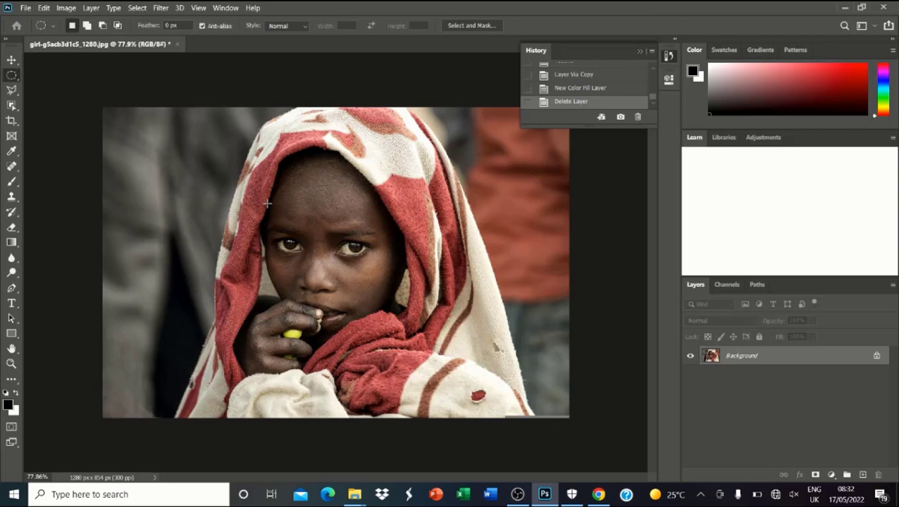
{"action": "key", "text": "shift+m"}
{"action": "key", "text": "shift+m"}
- Set the elliptical marquee to a Fixed Ratio of width 5 and height 5 and try a circular selection over the face
{"action": "left_click", "coordinate": [281, 26]}
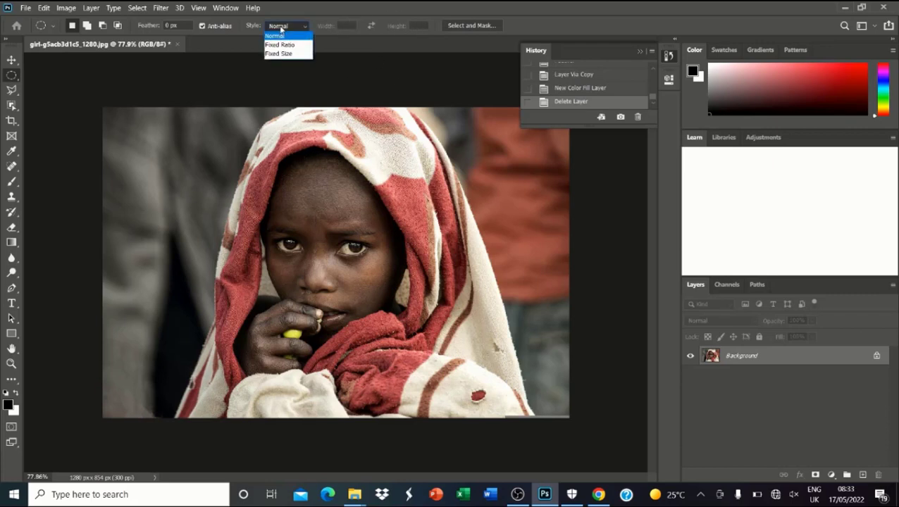
{"action": "left_click", "coordinate": [281, 44]}
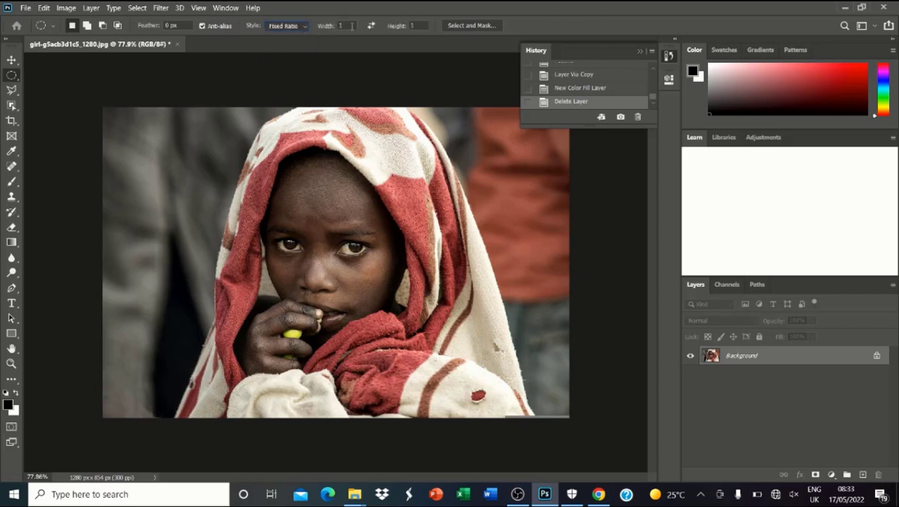
{"action": "type", "text": "5"}
{"action": "key", "text": "Tab"}
{"action": "left_click_drag", "start_coordinate": [227, 159], "coordinate": [451, 308]}
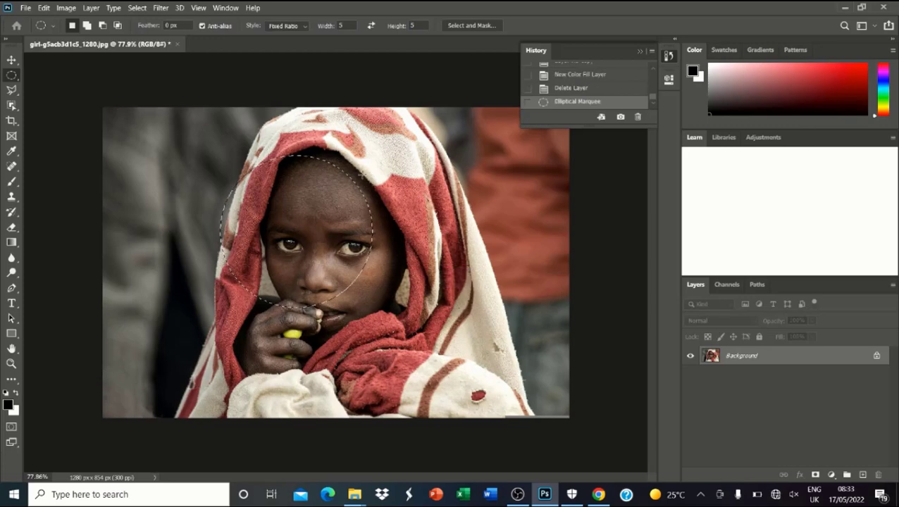
{"action": "scroll", "coordinate": [274, 201], "scroll_direction": "up", "scroll_amount": 3}
{"action": "scroll", "coordinate": [282, 197], "scroll_direction": "down", "scroll_amount": 5}
{"action": "key", "text": "ctrl+d"}
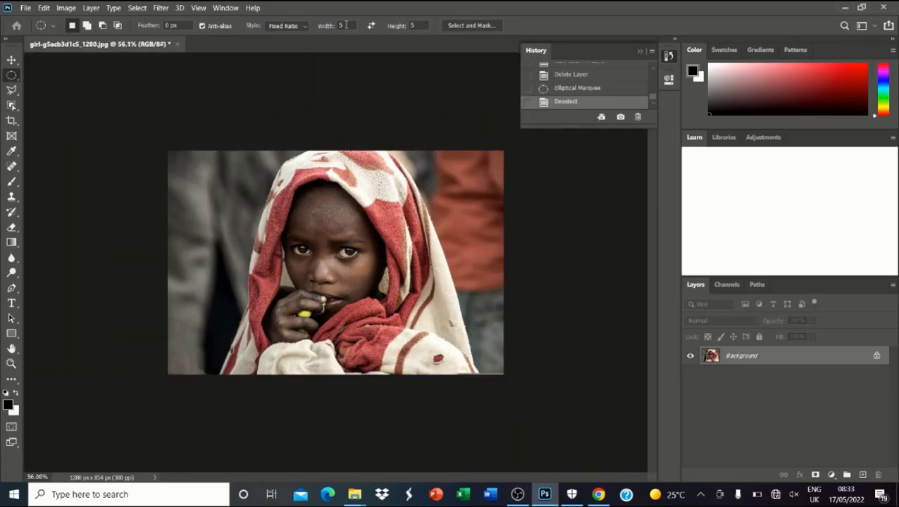
- Try an unconstrained elliptical selection over the face using the Normal marquee style
{"action": "left_click", "coordinate": [286, 26]}
{"action": "left_click", "coordinate": [284, 33]}
{"action": "left_click_drag", "start_coordinate": [223, 187], "coordinate": [385, 324]}
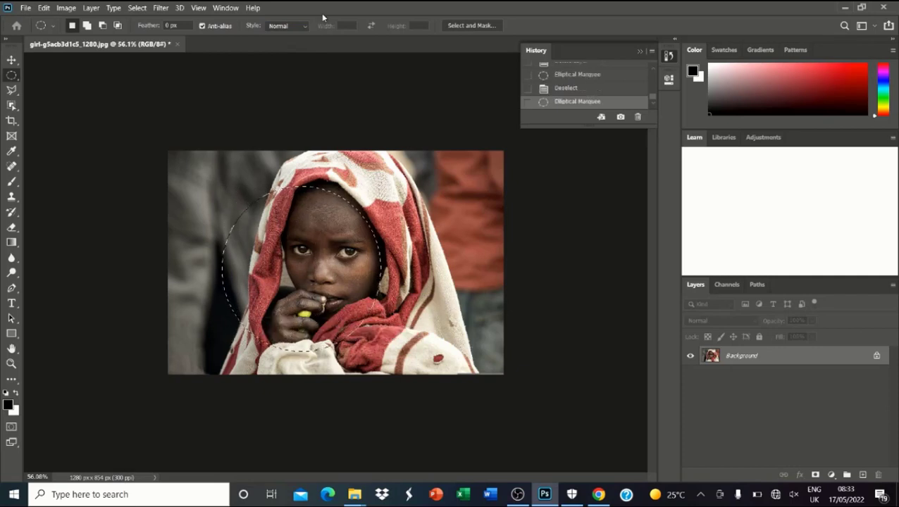
{"action": "key", "text": "ctrl+z"}
- Change the marquee style to Fixed Size and place a 64 by 64 px circular selection near the mouth
{"action": "left_click", "coordinate": [287, 26]}
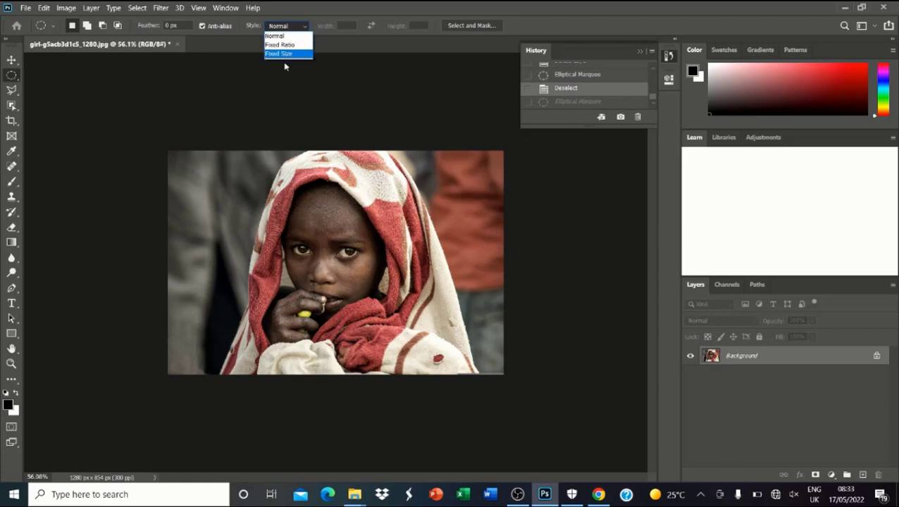
{"action": "left_click", "coordinate": [284, 57]}
{"action": "left_click_drag", "start_coordinate": [236, 181], "coordinate": [363, 284]}
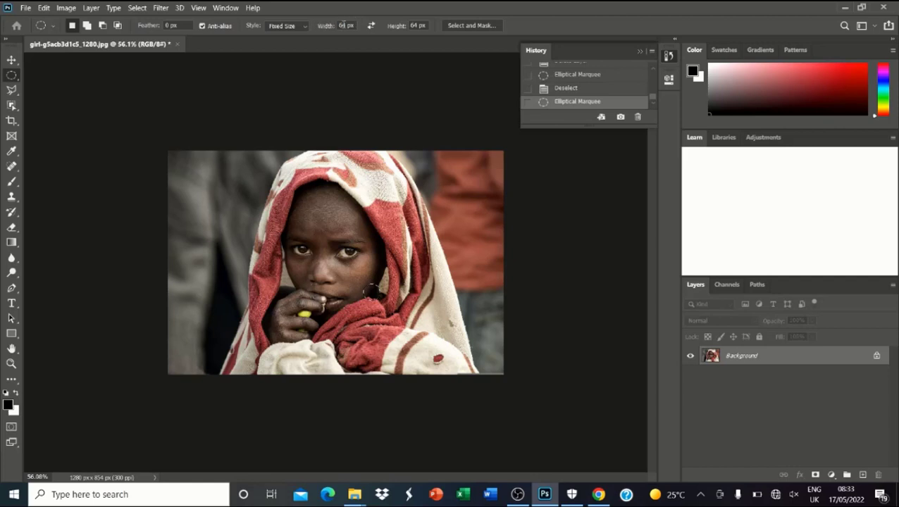
- Set the fixed marquee size to 100 by 100 px and place a circular selection at the edge of the face
{"action": "left_click", "coordinate": [354, 24]}
{"action": "key", "text": "BackSpace"}
{"action": "type", "text": "100"}
{"action": "left_click", "coordinate": [416, 25]}
{"action": "type", "text": "10"}
{"action": "key", "text": "Return"}
{"action": "left_click", "coordinate": [274, 239]}
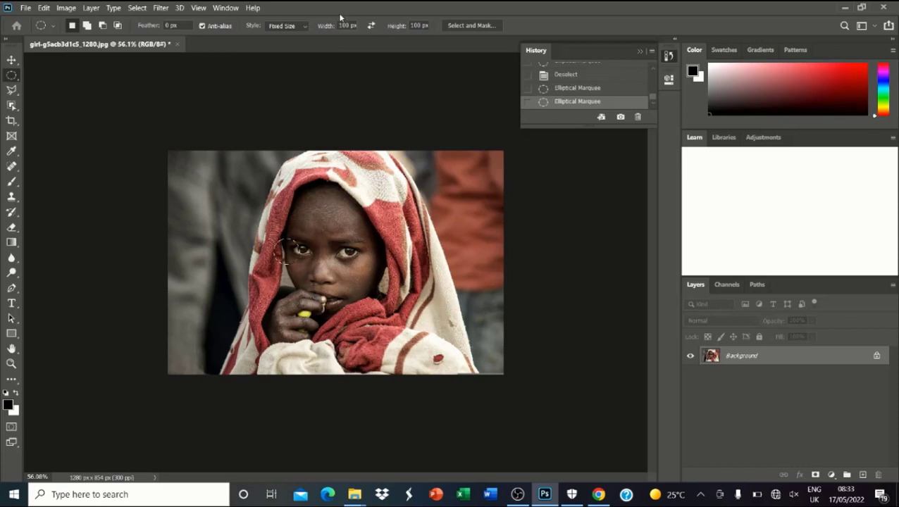
- Return the marquee style to Fixed Ratio, draw a large circular selection, and move it so it surrounds the face
{"action": "left_click", "coordinate": [284, 26]}
{"action": "left_click", "coordinate": [279, 43]}
{"action": "left_click_drag", "start_coordinate": [297, 206], "coordinate": [479, 352]}
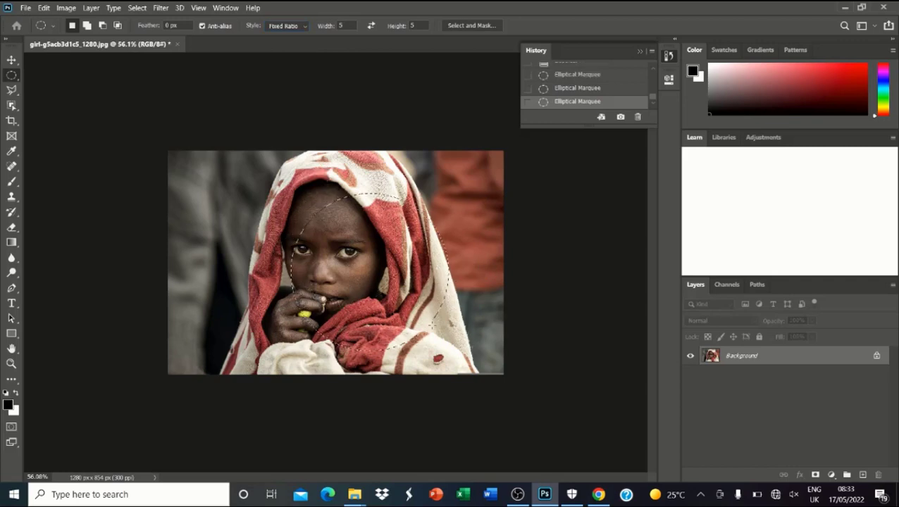
{"action": "left_click_drag", "start_coordinate": [380, 296], "coordinate": [344, 272]}
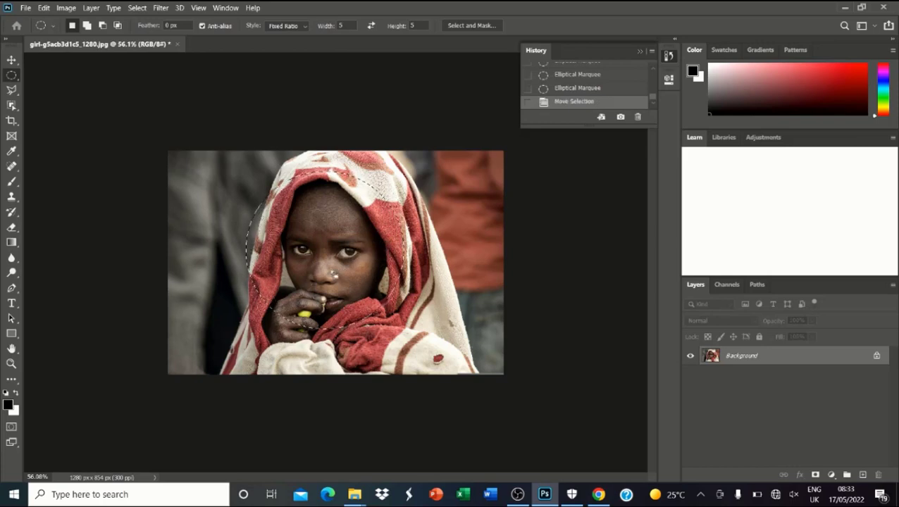
- Invert the circular selection, copy it to a new layer, and hide and reshow the Background to inspect the cutout
{"action": "right_click", "coordinate": [332, 269]}
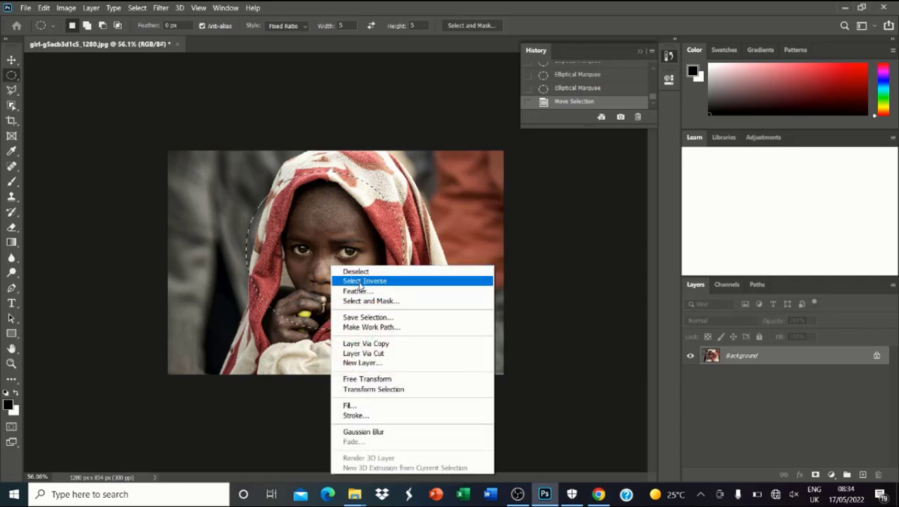
{"action": "left_click", "coordinate": [362, 282]}
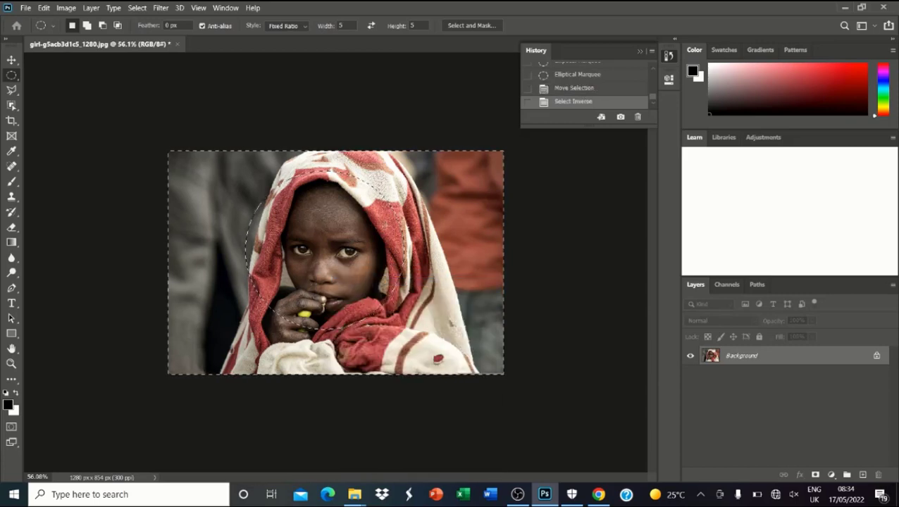
{"action": "right_click", "coordinate": [363, 209]}
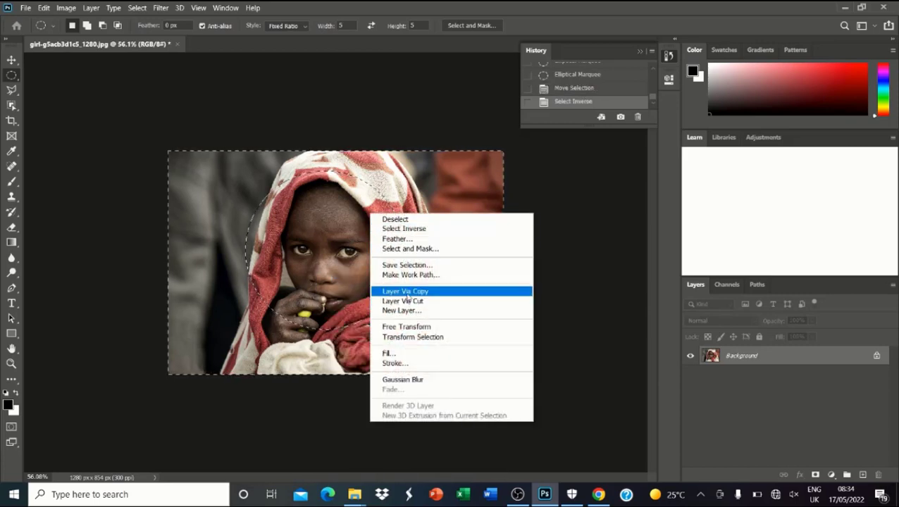
{"action": "left_click", "coordinate": [405, 291]}
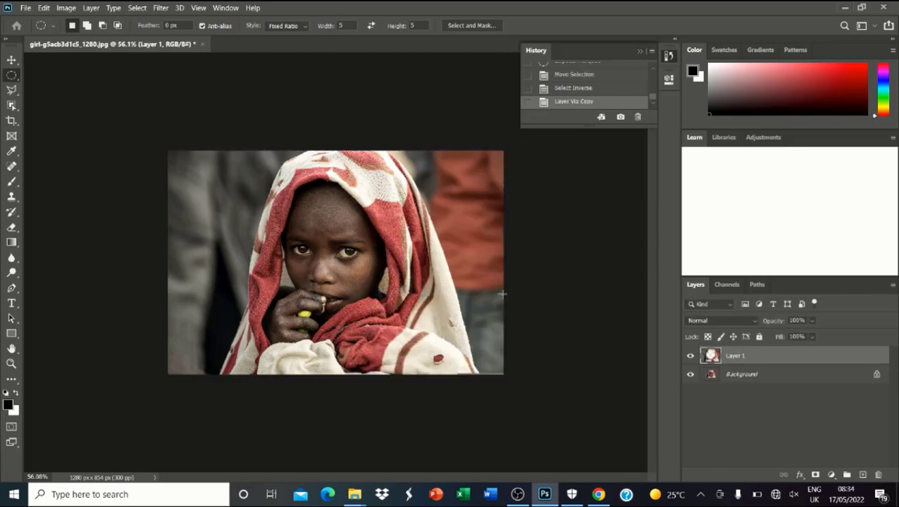
{"action": "left_click", "coordinate": [691, 374]}
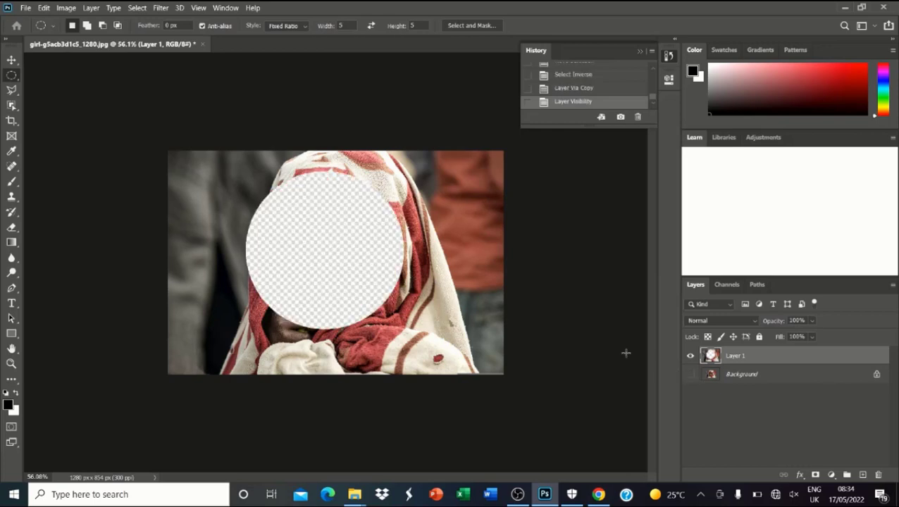
{"action": "left_click", "coordinate": [691, 374]}
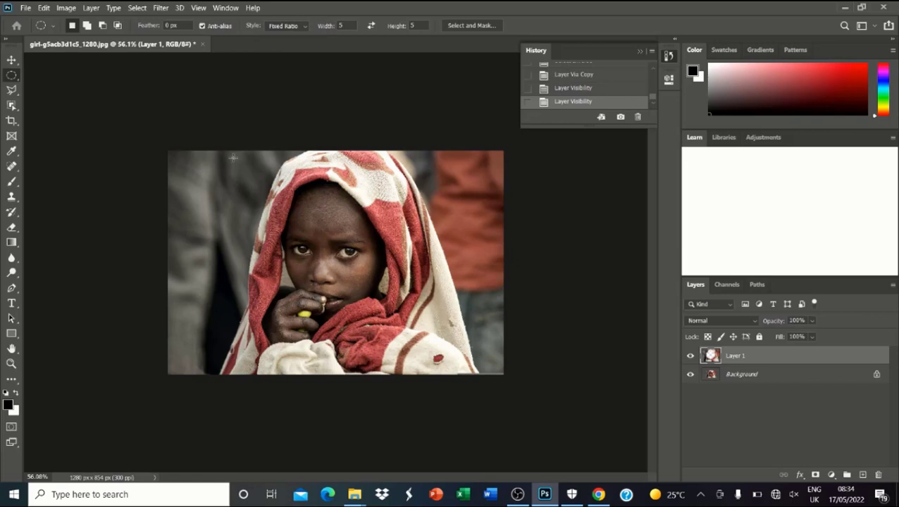
- Draw a larger circular selection around the face and shift it slightly into place with the Background layer active
{"action": "left_click_drag", "start_coordinate": [233, 158], "coordinate": [479, 333]}
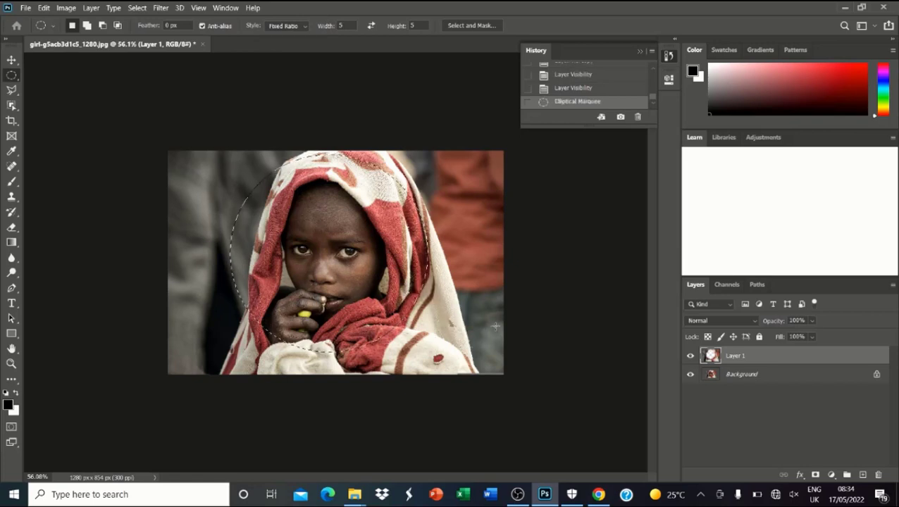
{"action": "left_click", "coordinate": [733, 373]}
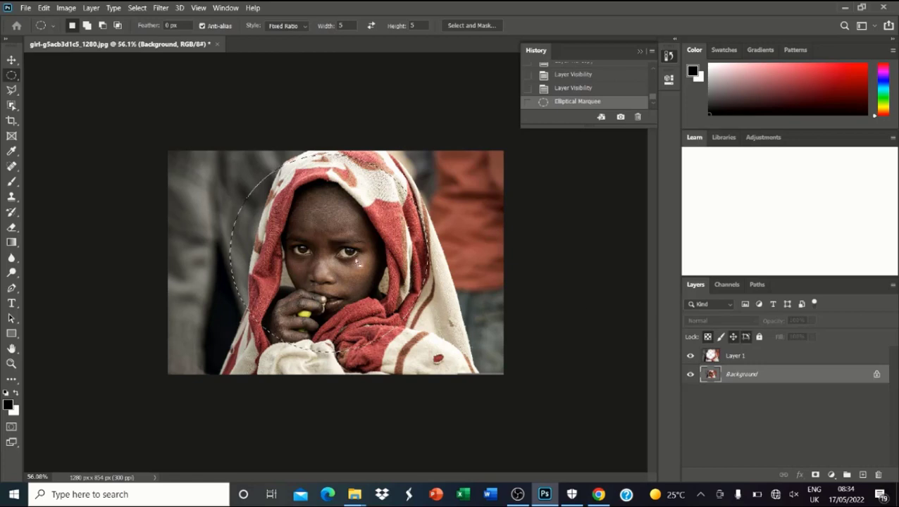
{"action": "left_click_drag", "start_coordinate": [322, 254], "coordinate": [328, 256]}
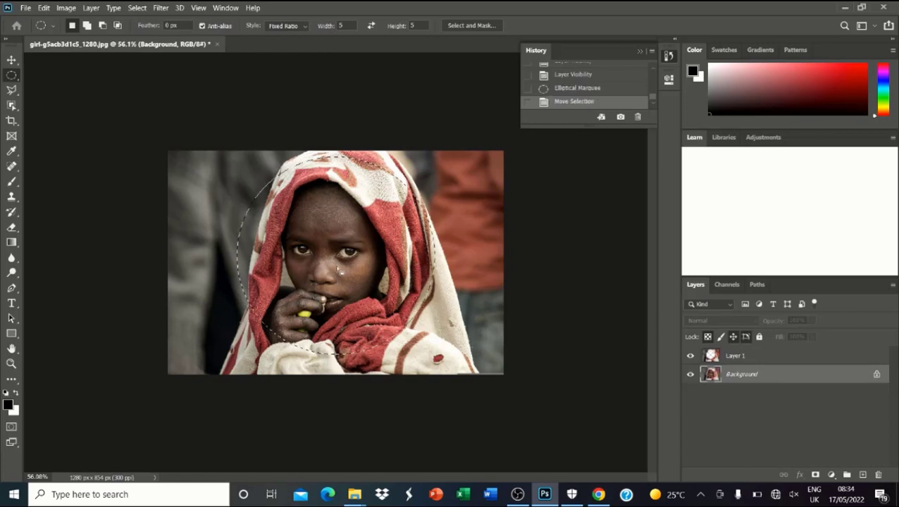
- Use Transform Selection to enlarge and reposition the circular selection around the face and hood
{"action": "right_click", "coordinate": [338, 268]}
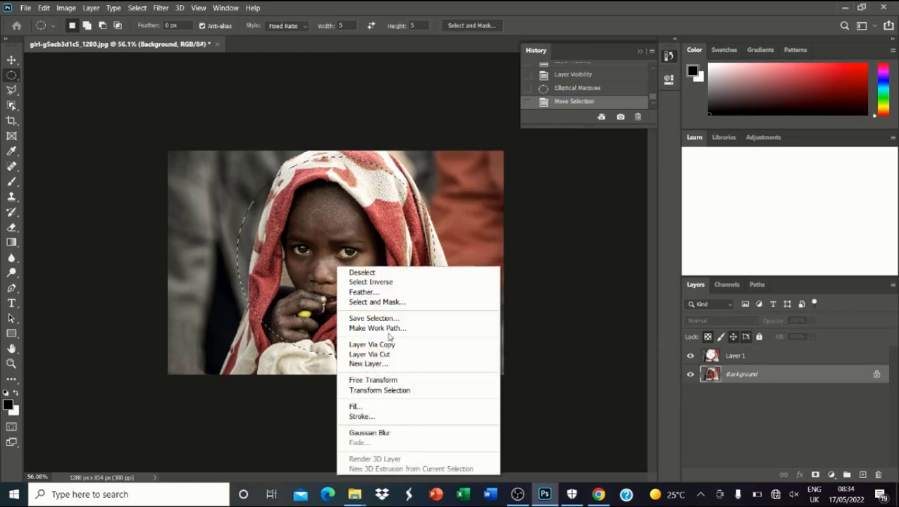
{"action": "left_click", "coordinate": [381, 391]}
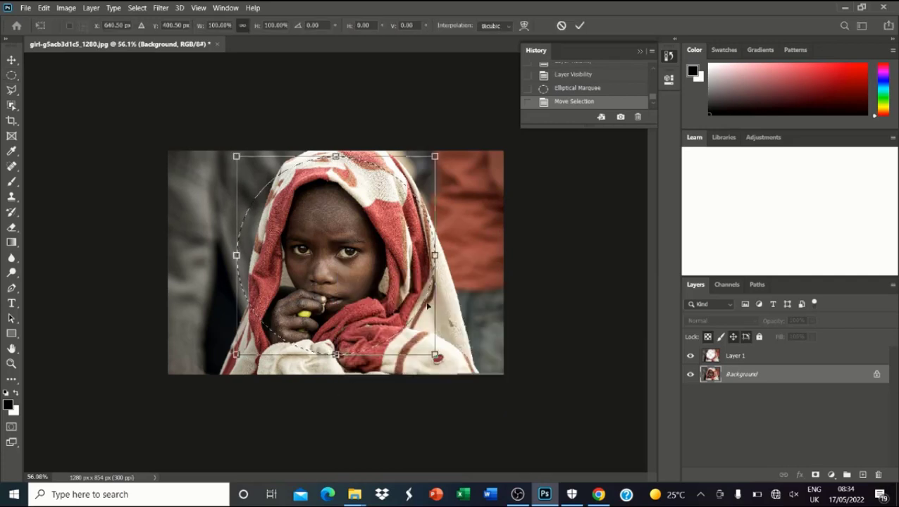
{"action": "mouse_move", "coordinate": [436, 357]}
{"action": "left_mouse_down"}
{"action": "mouse_move", "coordinate": [361, 282]}
{"action": "mouse_move", "coordinate": [421, 313]}
{"action": "mouse_move", "coordinate": [429, 354]}
{"action": "left_mouse_up"}
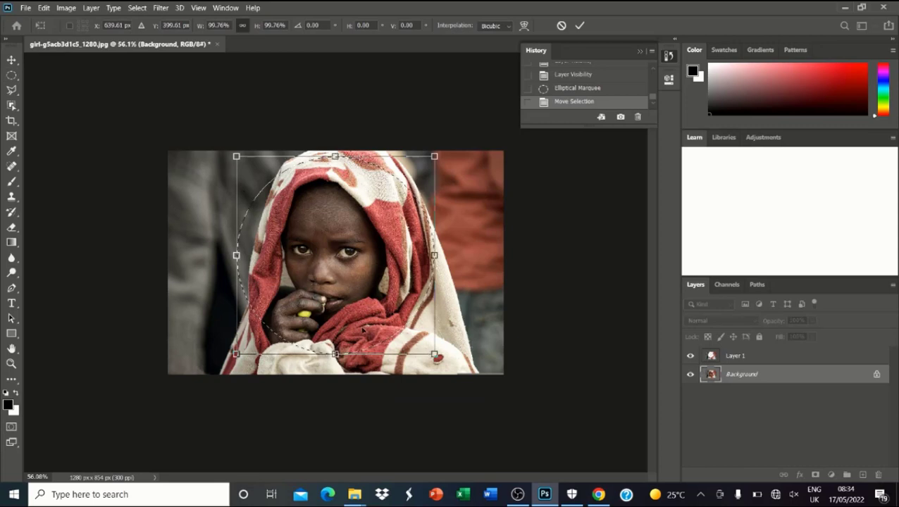
{"action": "left_click_drag", "start_coordinate": [344, 308], "coordinate": [345, 316]}
{"action": "mouse_move", "coordinate": [433, 262]}
{"action": "left_mouse_down"}
{"action": "mouse_move", "coordinate": [356, 263]}
{"action": "mouse_move", "coordinate": [441, 262]}
{"action": "left_mouse_up"}
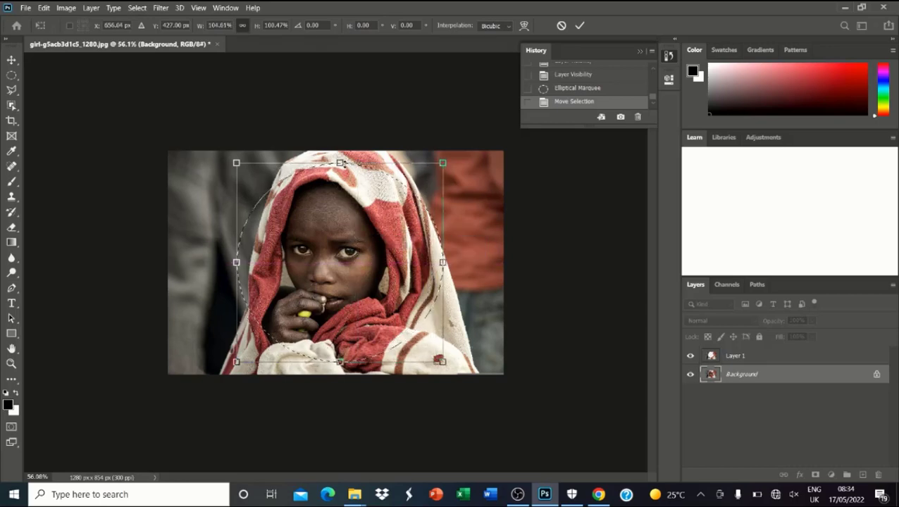
{"action": "left_click_drag", "start_coordinate": [341, 163], "coordinate": [339, 151]}
{"action": "left_click_drag", "start_coordinate": [356, 265], "coordinate": [357, 270]}
{"action": "key", "text": "Return"}
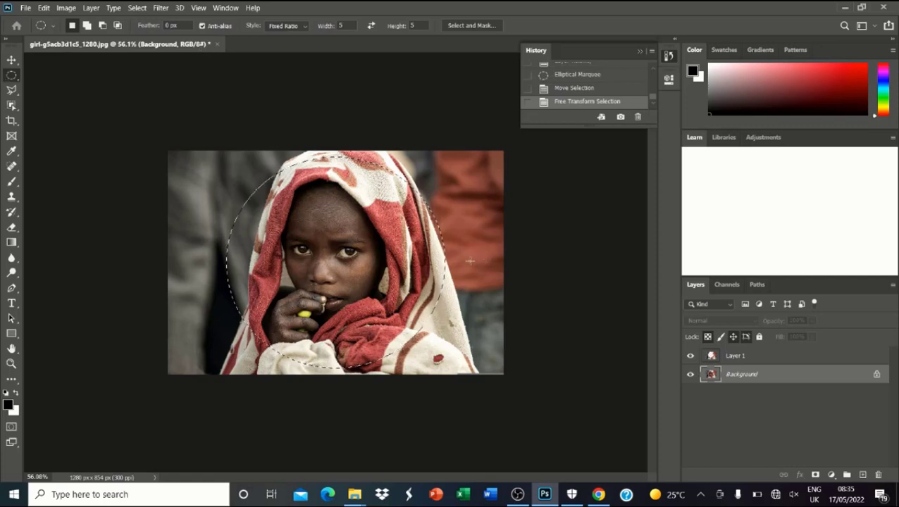
- Clear the circular selection and delete Layer 1
{"action": "left_click", "coordinate": [353, 230]}
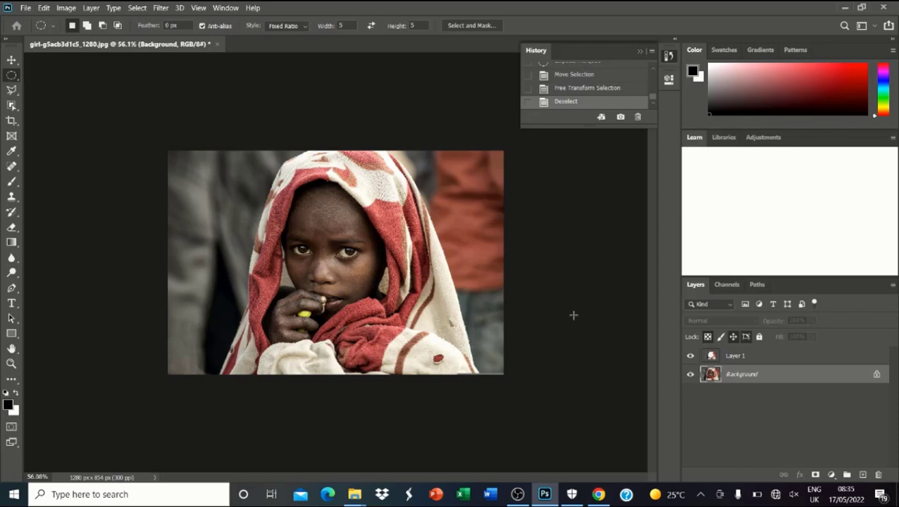
{"action": "left_click", "coordinate": [745, 359]}
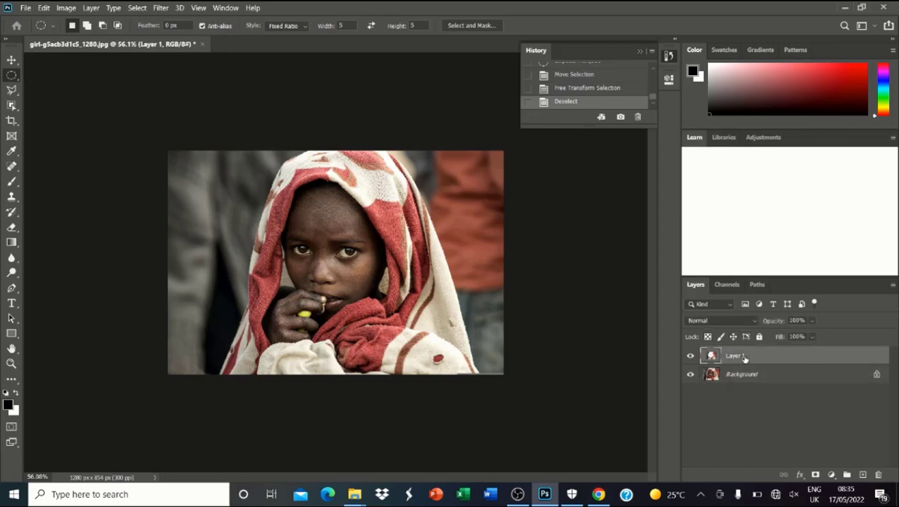
{"action": "key", "text": "Delete"}
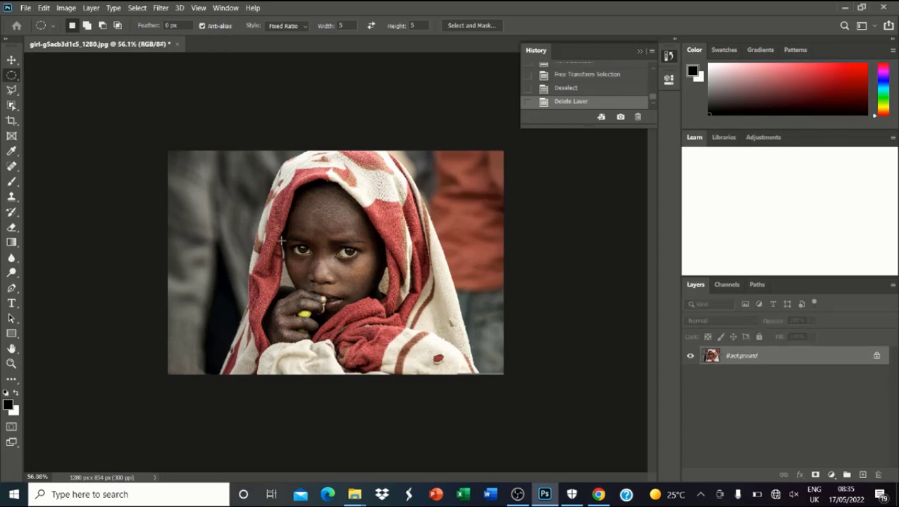
- Draw a circular selection, center it around the face, and copy it to a new layer
{"action": "left_click_drag", "start_coordinate": [232, 173], "coordinate": [416, 356]}
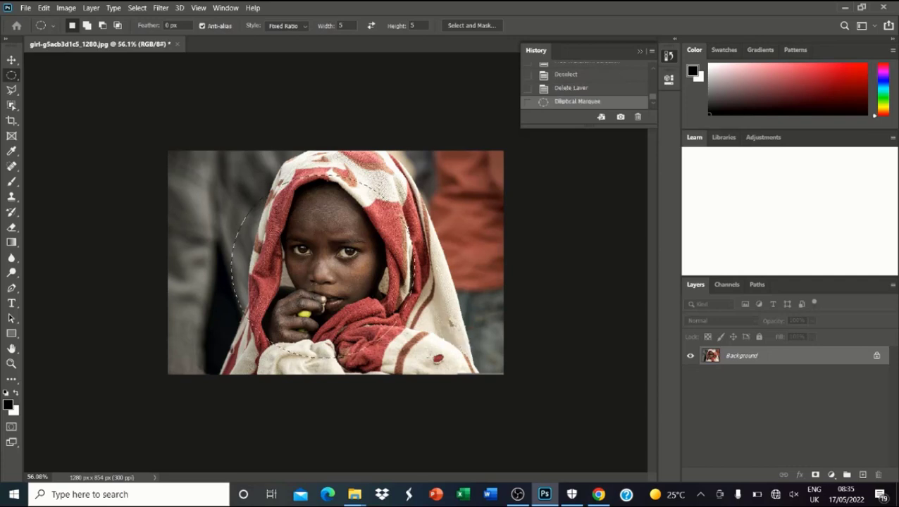
{"action": "left_click_drag", "start_coordinate": [343, 296], "coordinate": [351, 284]}
{"action": "right_click", "coordinate": [348, 282]}
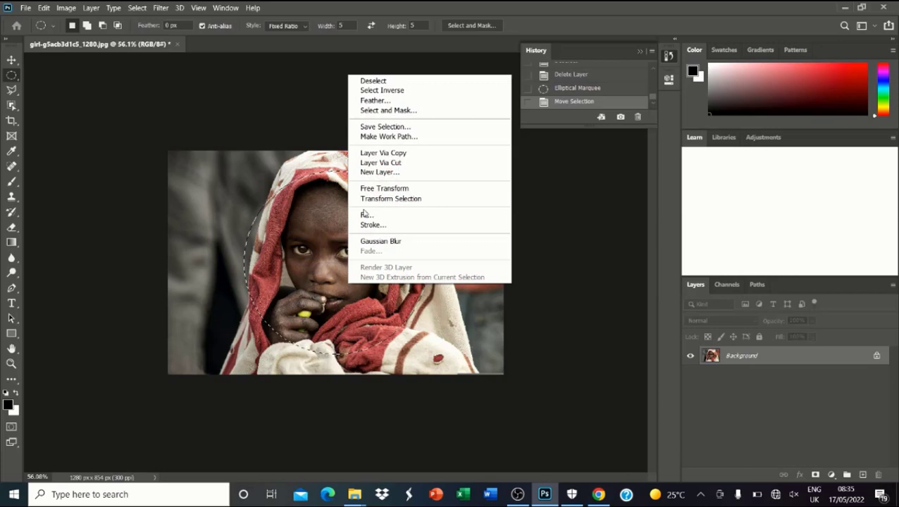
{"action": "left_click", "coordinate": [370, 153]}
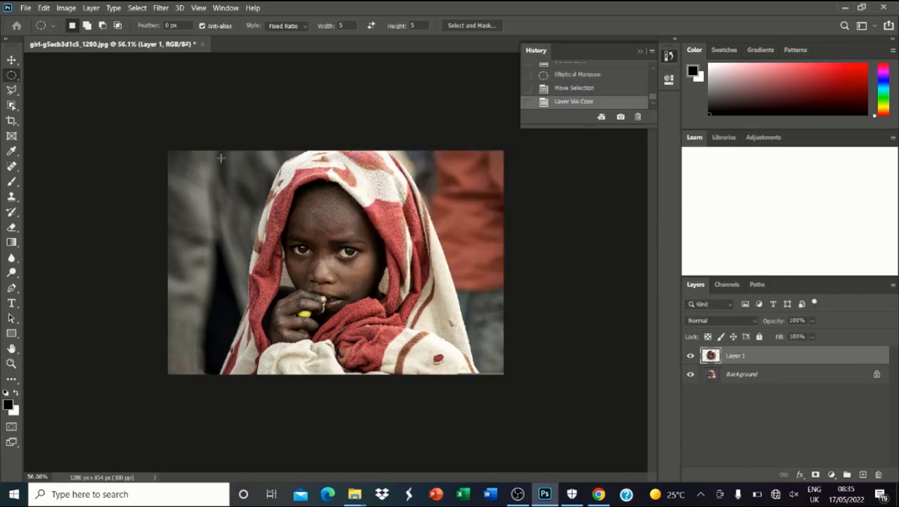
- Scale the copied circle down to about 321 by 321 px and move it to the photo's upper-right corner
{"action": "left_click", "coordinate": [12, 60]}
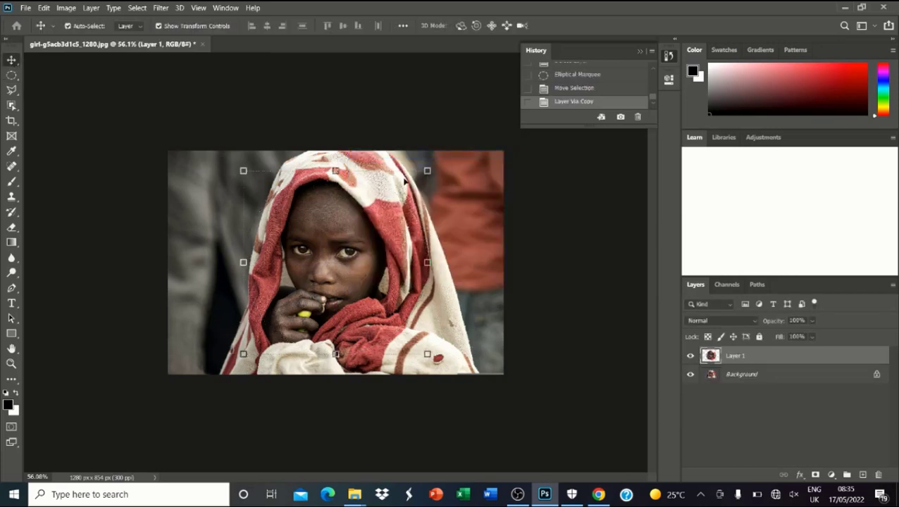
{"action": "left_click_drag", "start_coordinate": [427, 171], "coordinate": [328, 270]}
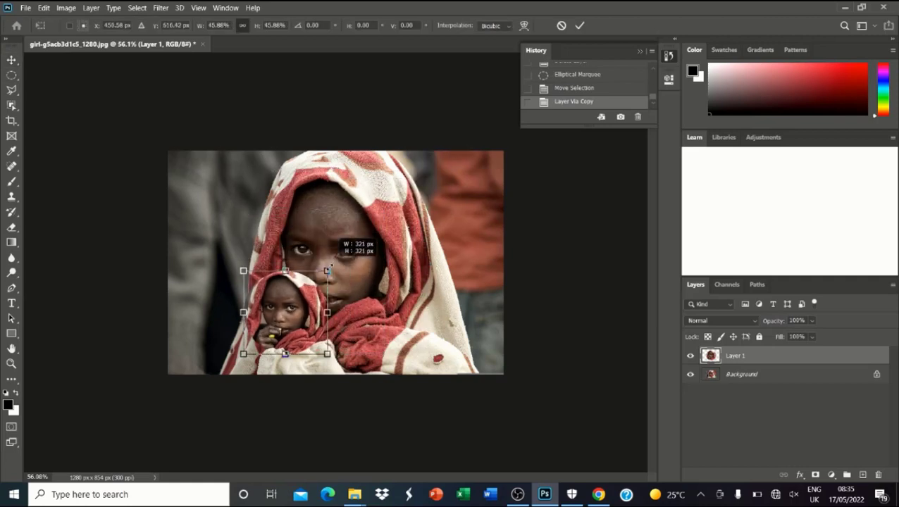
{"action": "left_click_drag", "start_coordinate": [285, 306], "coordinate": [463, 200]}
{"action": "key", "text": "Return"}
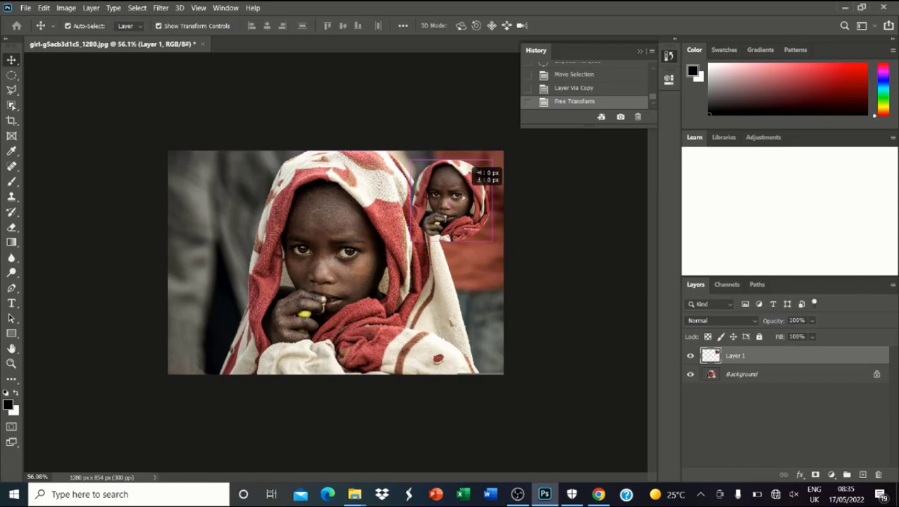
- Nudge the small circular face copy on Layer 1 slightly to the right
{"action": "key", "text": "Right"}
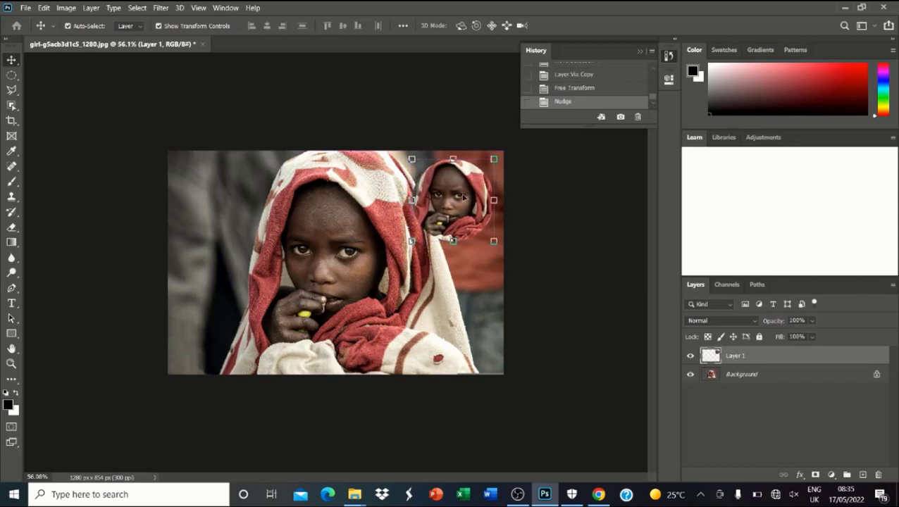
{"action": "key", "text": "Right"}
{"action": "key", "text": "Right"}
{"action": "key", "text": "Right"}
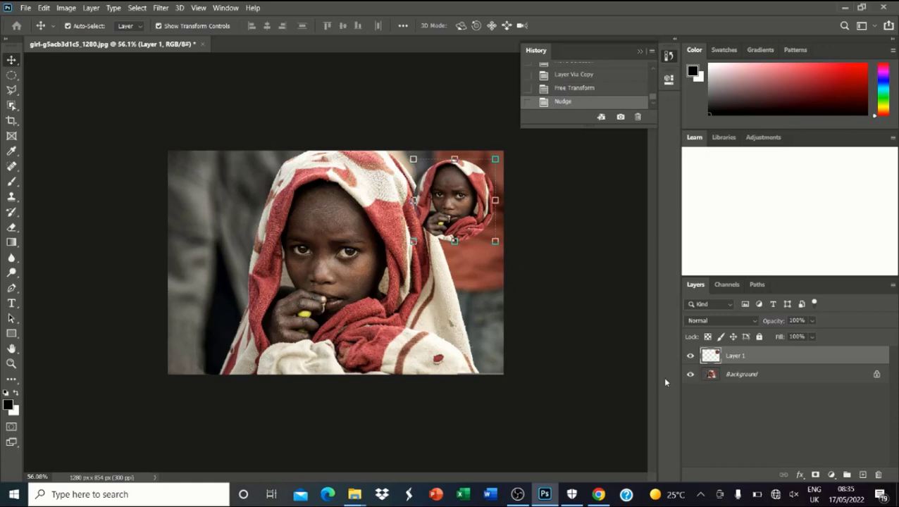
- Add a Bevel & Emboss effect to Layer 1 with a depth of 542% and a size of 6 px
{"action": "left_click", "coordinate": [799, 476]}
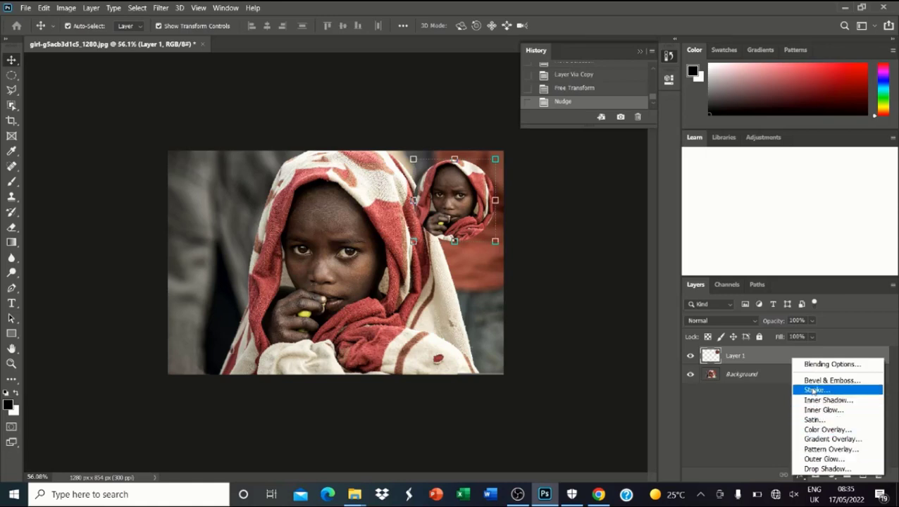
{"action": "left_click", "coordinate": [810, 380]}
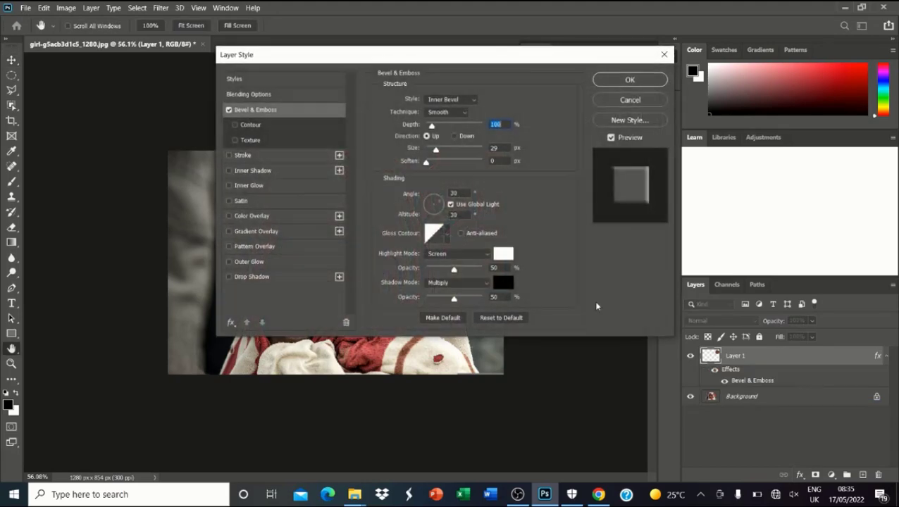
{"action": "left_click_drag", "start_coordinate": [402, 57], "coordinate": [655, 191]}
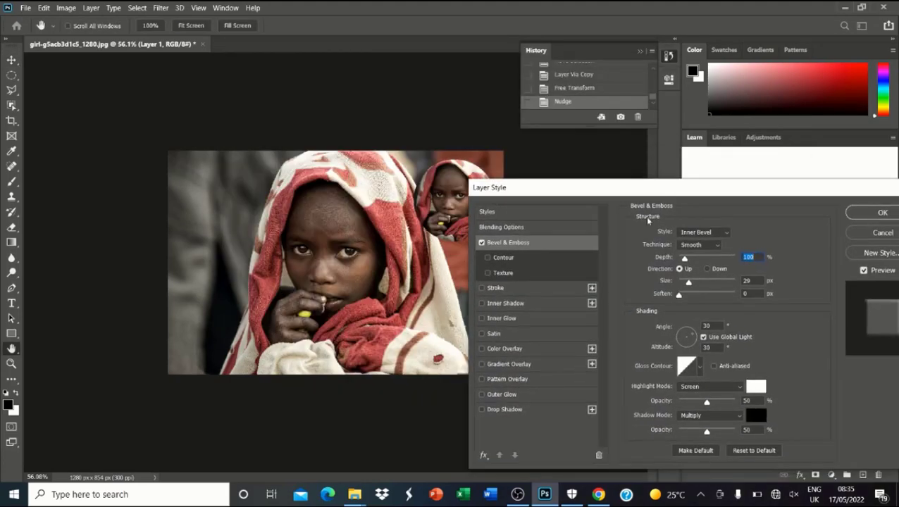
{"action": "left_click_drag", "start_coordinate": [684, 258], "coordinate": [681, 260]}
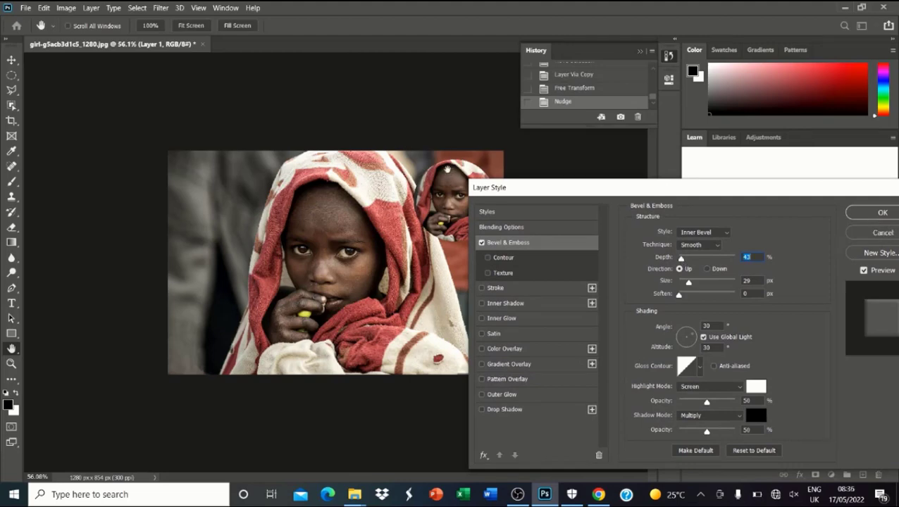
{"action": "key", "text": "ctrl+plus"}
{"action": "key", "text": "ctrl+plus"}
{"action": "key", "text": "ctrl+plus"}
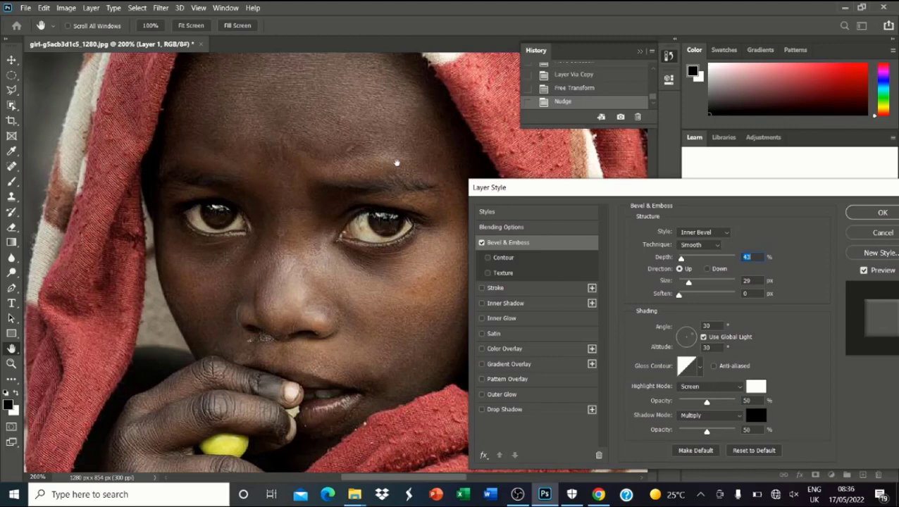
{"action": "left_click_drag", "start_coordinate": [346, 155], "coordinate": [149, 312]}
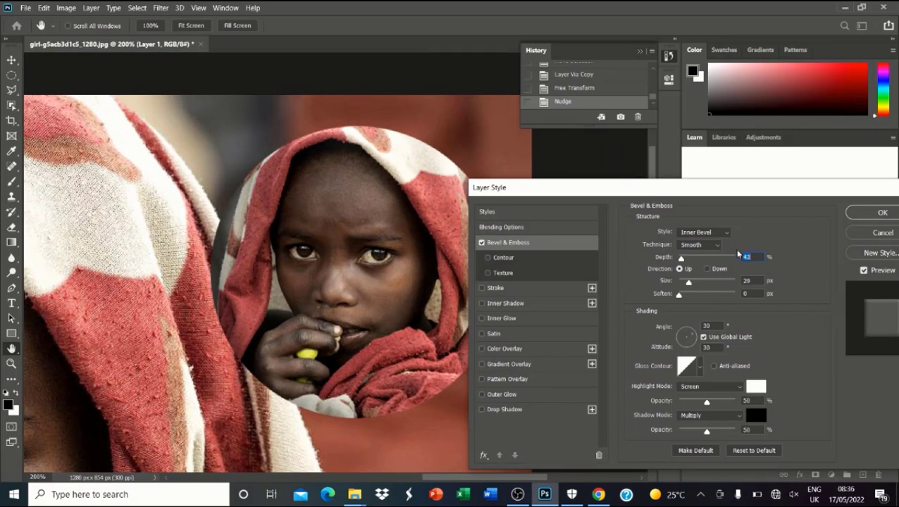
{"action": "left_click_drag", "start_coordinate": [691, 284], "coordinate": [710, 260]}
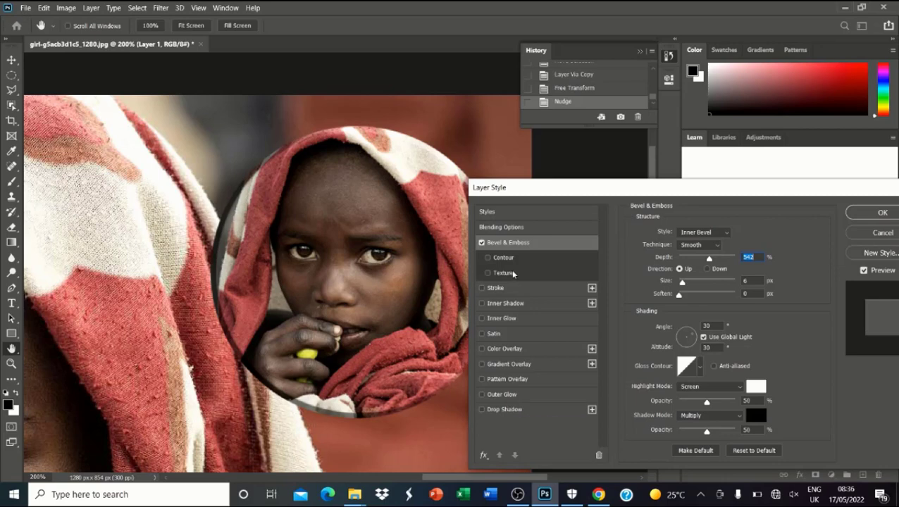
- Add a Stroke effect to the circle, sampling the dark red 602b29 from the hood fabric as its color
{"action": "left_click", "coordinate": [497, 288]}
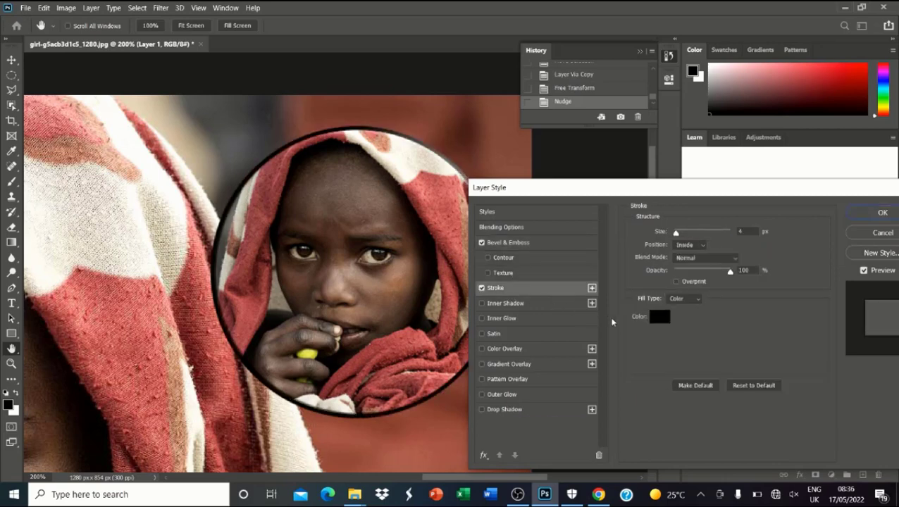
{"action": "left_click", "coordinate": [663, 316]}
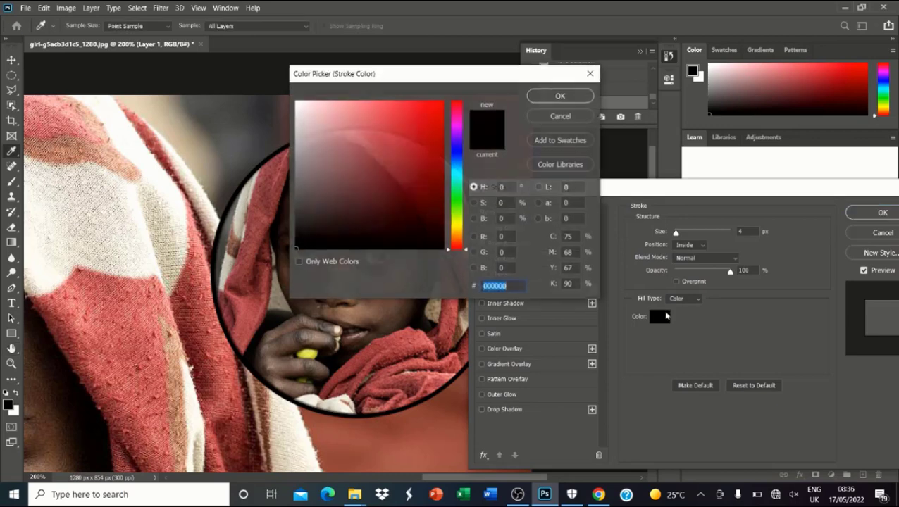
{"action": "left_click", "coordinate": [240, 287]}
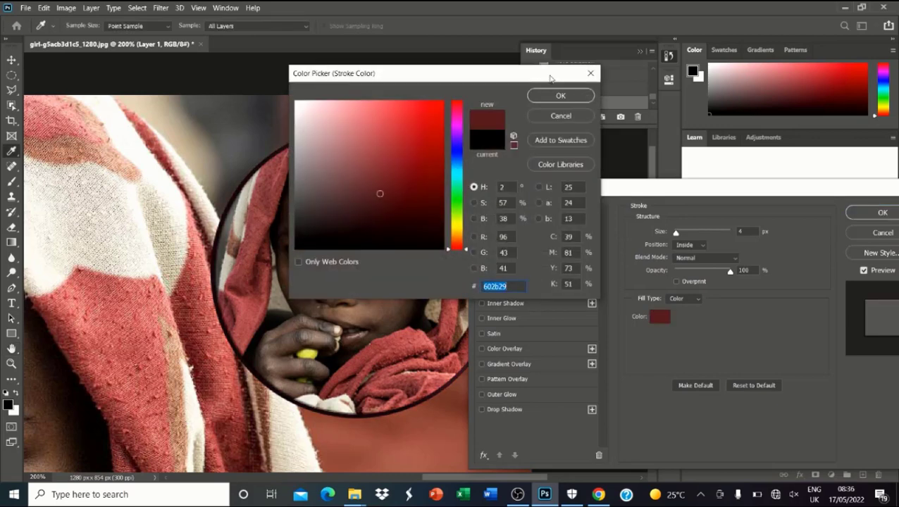
{"action": "left_click", "coordinate": [560, 96]}
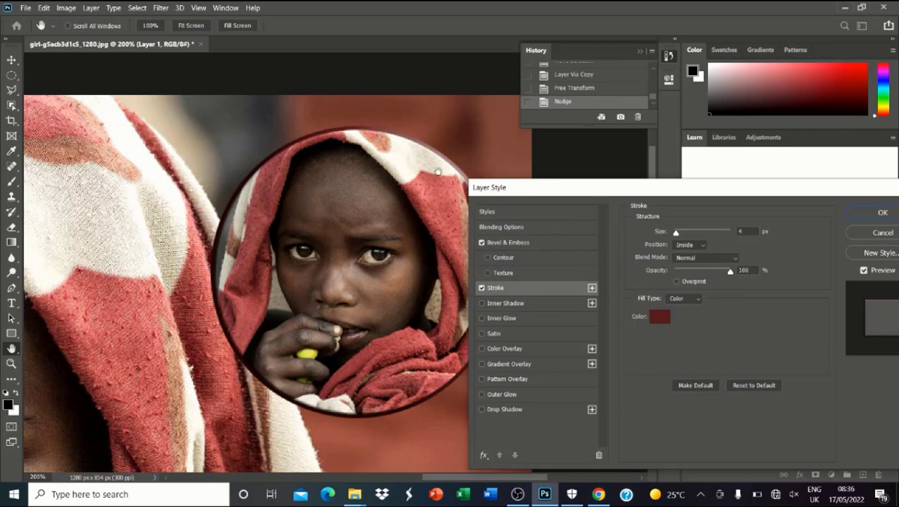
- Change the stroke color to the light grey bdbcb0 sampled from the hood, set its size to 2 px, and apply the layer style
{"action": "left_click", "coordinate": [659, 318]}
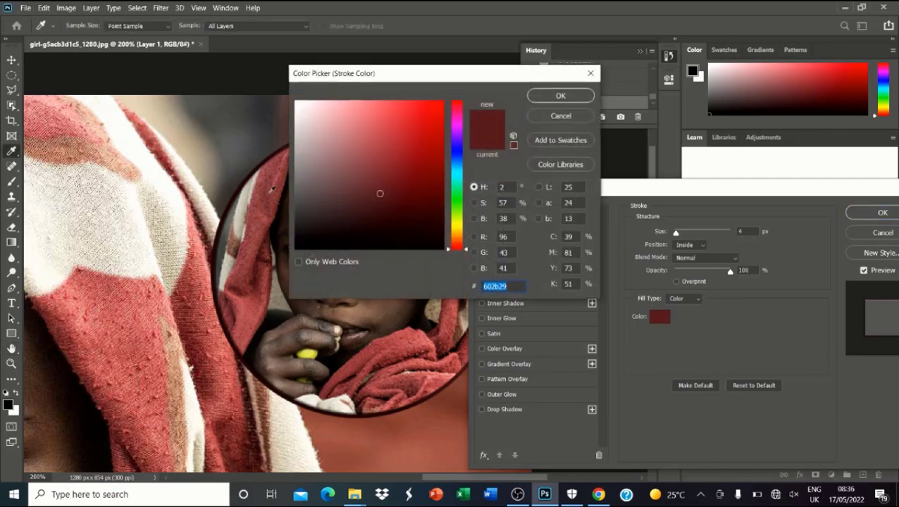
{"action": "left_click", "coordinate": [245, 195]}
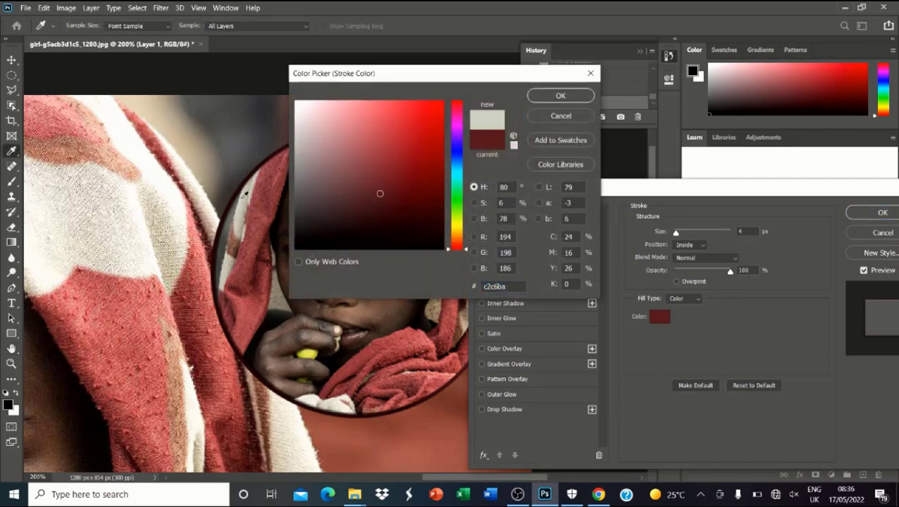
{"action": "left_click", "coordinate": [236, 240]}
{"action": "left_click", "coordinate": [242, 204]}
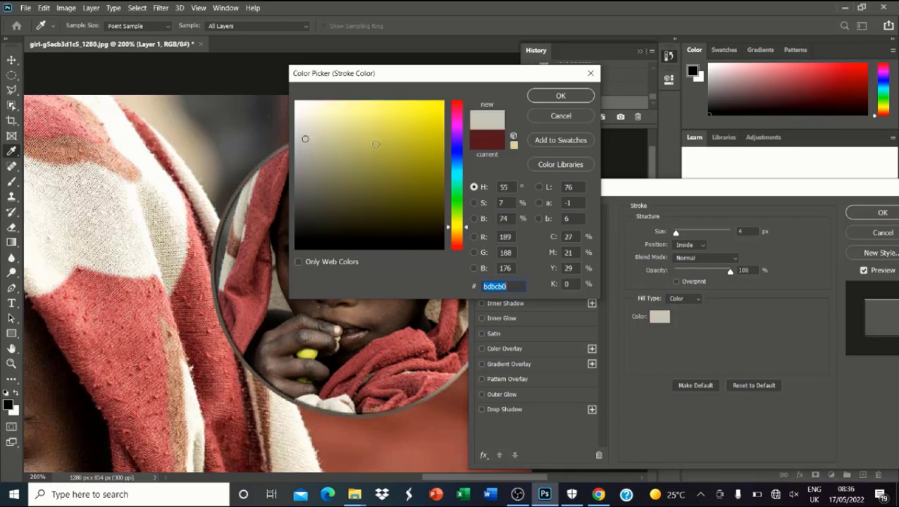
{"action": "left_click", "coordinate": [579, 97]}
{"action": "left_click_drag", "start_coordinate": [678, 232], "coordinate": [674, 234]}
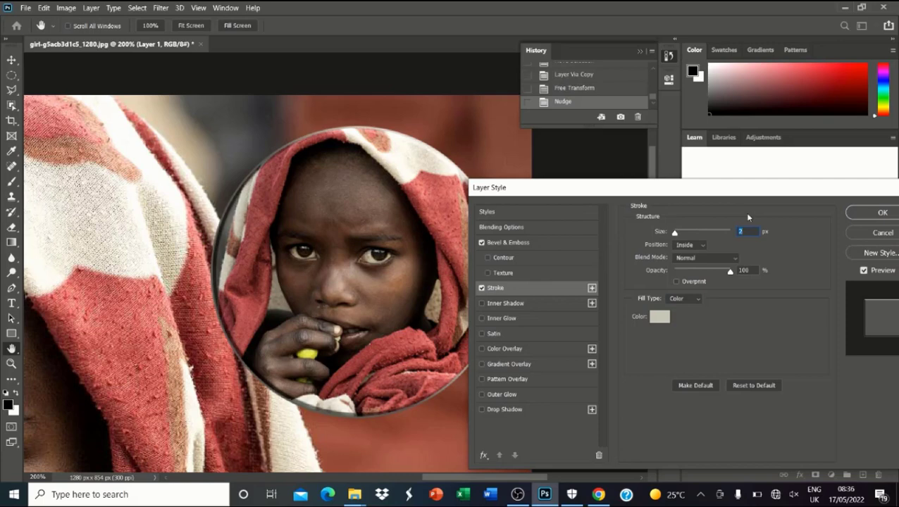
{"action": "key", "text": "Return"}
{"action": "scroll", "coordinate": [300, 236], "scroll_direction": "down", "scroll_amount": 5}
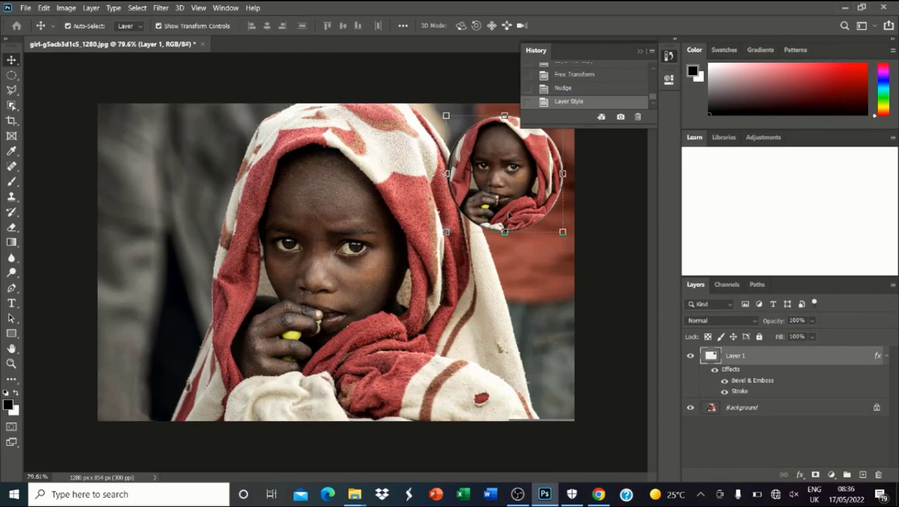
{"action": "mouse_move", "coordinate": [509, 216]}
{"action": "left_mouse_down"}
{"action": "mouse_move", "coordinate": [531, 216]}
{"action": "mouse_move", "coordinate": [506, 215]}
{"action": "left_mouse_up"}
- Duplicate Layer 1 within the same document under the name 2
{"action": "right_click", "coordinate": [742, 355]}
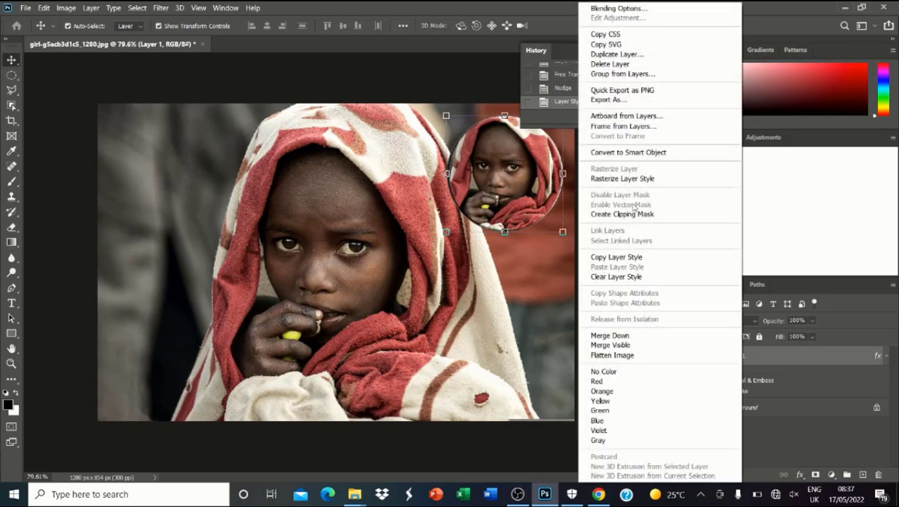
{"action": "left_click", "coordinate": [610, 54]}
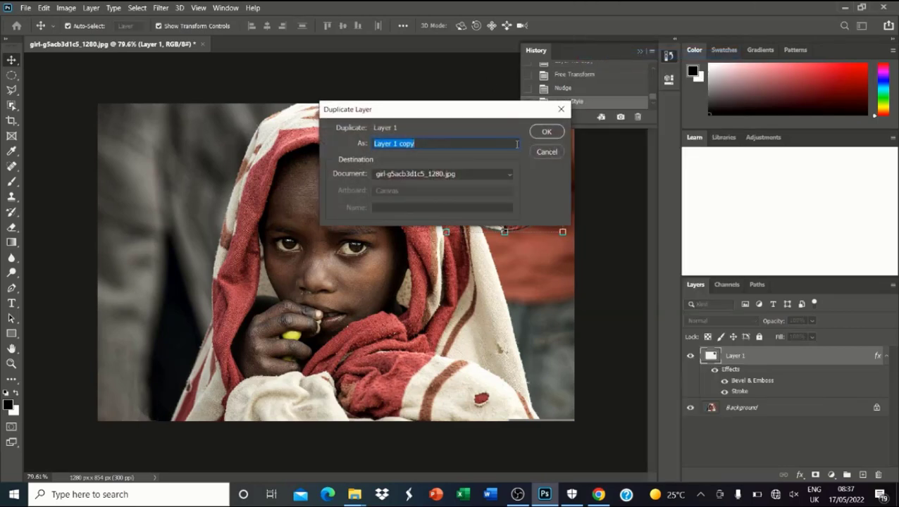
{"action": "type", "text": "2"}
{"action": "left_click", "coordinate": [546, 132]}
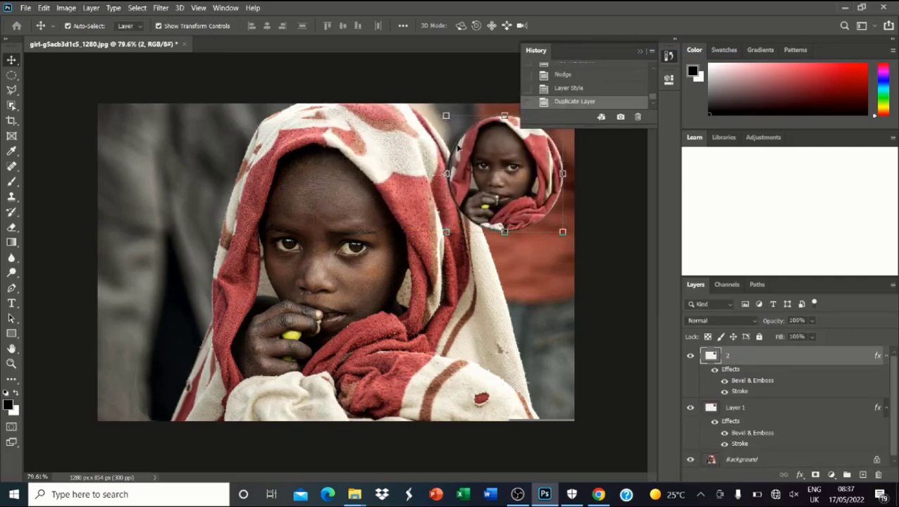
- Flip the duplicated circle horizontally and place it in the photo's lower-left corner
{"action": "left_click_drag", "start_coordinate": [504, 172], "coordinate": [197, 203]}
{"action": "left_click", "coordinate": [44, 8]}
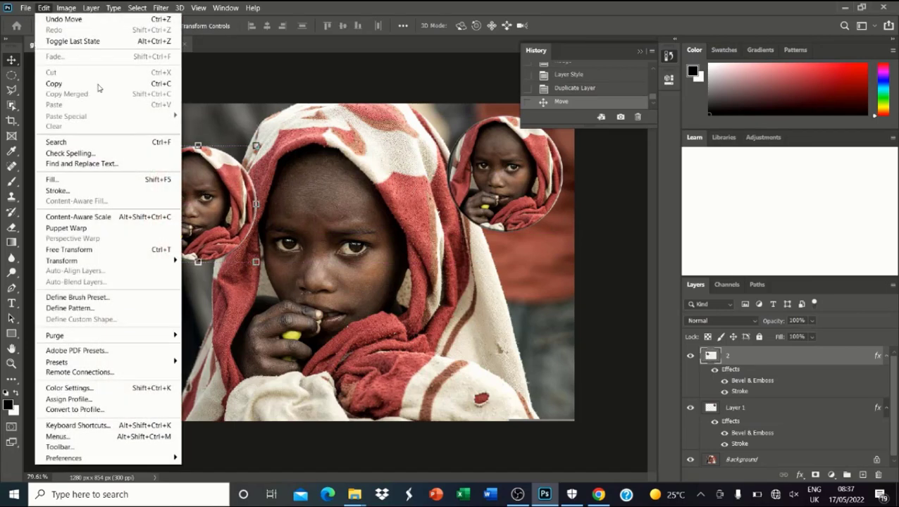
{"action": "mouse_move", "coordinate": [152, 262]}
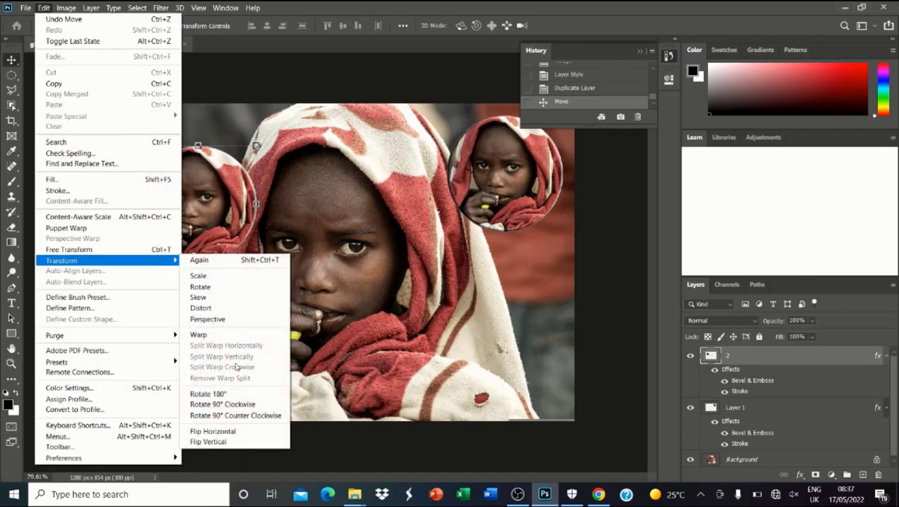
{"action": "left_click", "coordinate": [214, 432]}
{"action": "left_click_drag", "start_coordinate": [238, 193], "coordinate": [202, 333]}
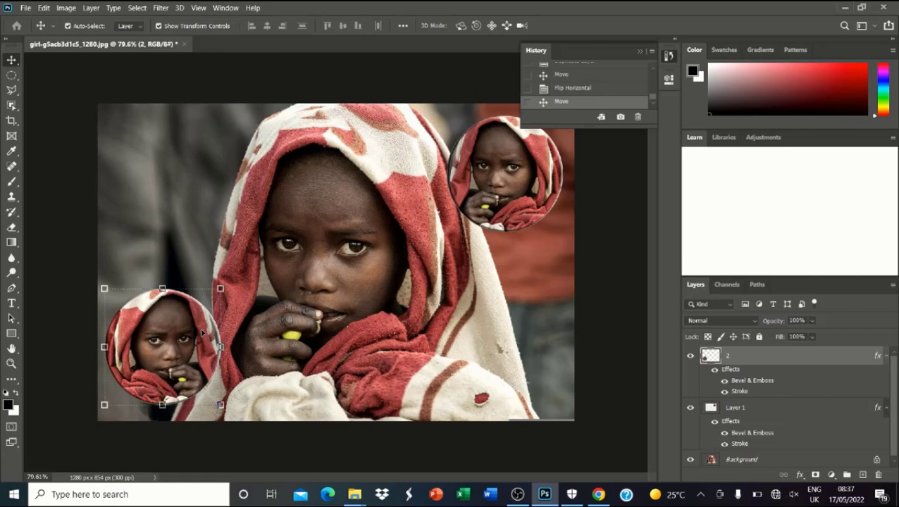
- Desaturate the flipped circle on layer 2 and deselect the layer
{"action": "key", "text": "ctrl+shift+u"}
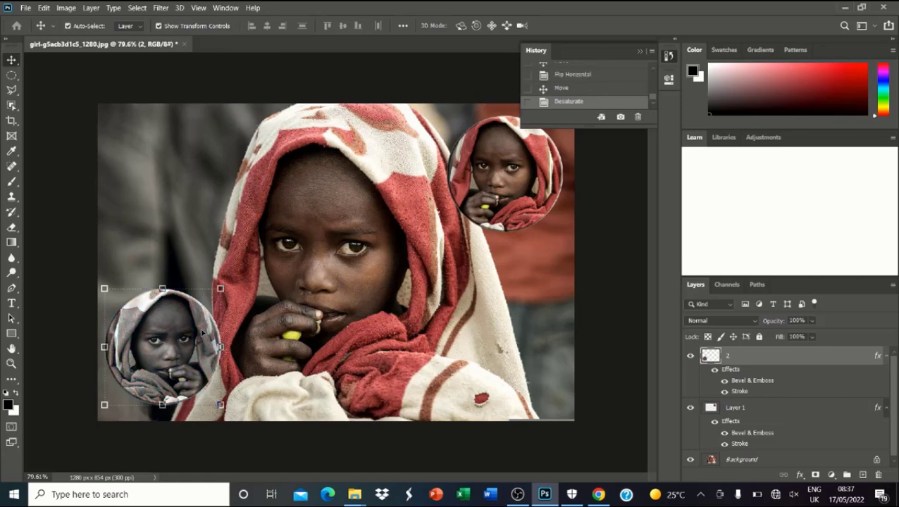
{"action": "left_click", "coordinate": [327, 204]}
{"action": "scroll", "coordinate": [327, 205], "scroll_direction": "down", "scroll_amount": 3}
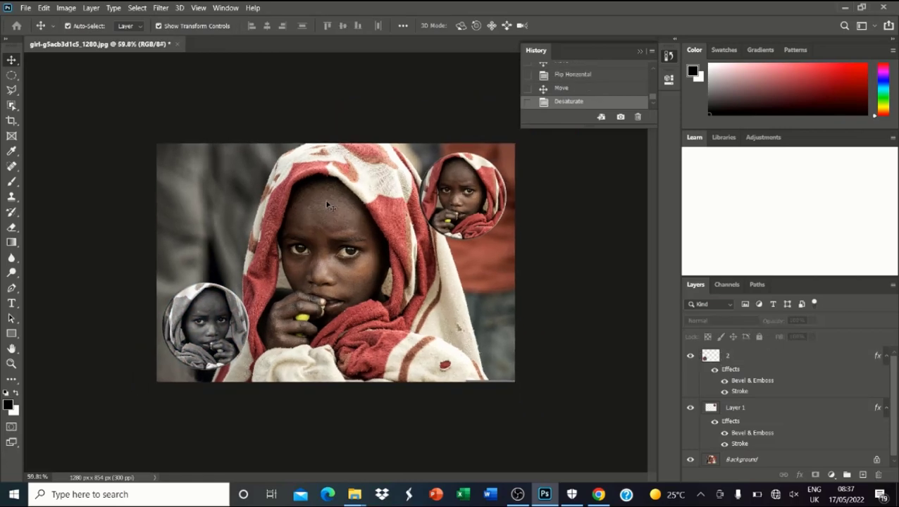
{"action": "scroll", "coordinate": [327, 204], "scroll_direction": "up", "scroll_amount": 4}
{"action": "scroll", "coordinate": [394, 232], "scroll_direction": "down", "scroll_amount": 2}
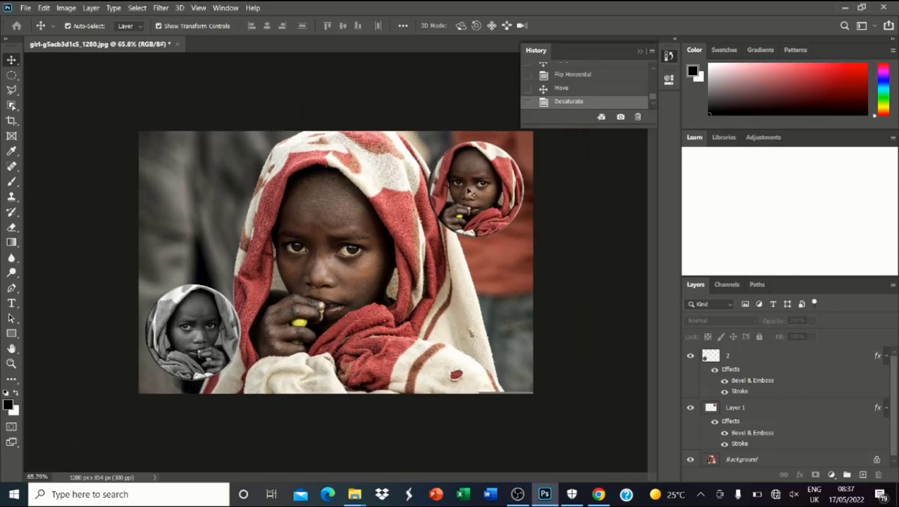
- Group layer 2 and Layer 1 together
{"action": "left_click", "coordinate": [785, 362]}
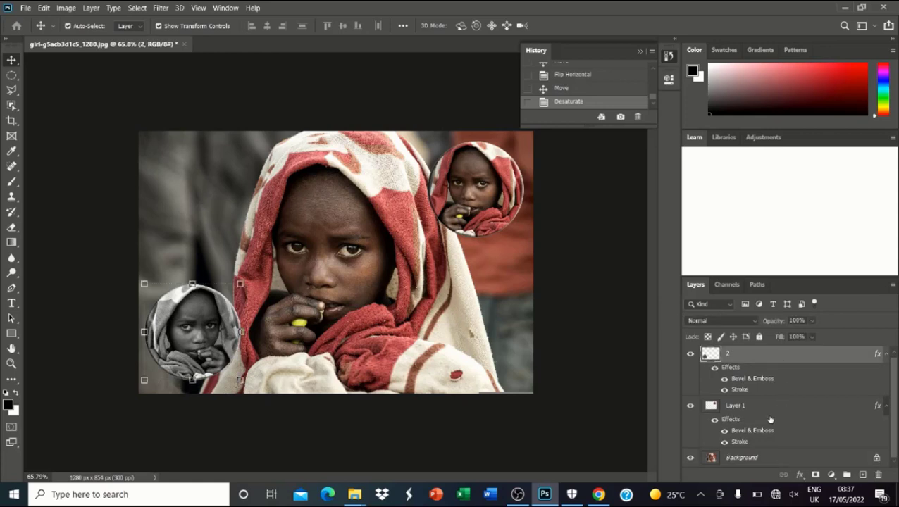
{"action": "left_click", "coordinate": [746, 414]}
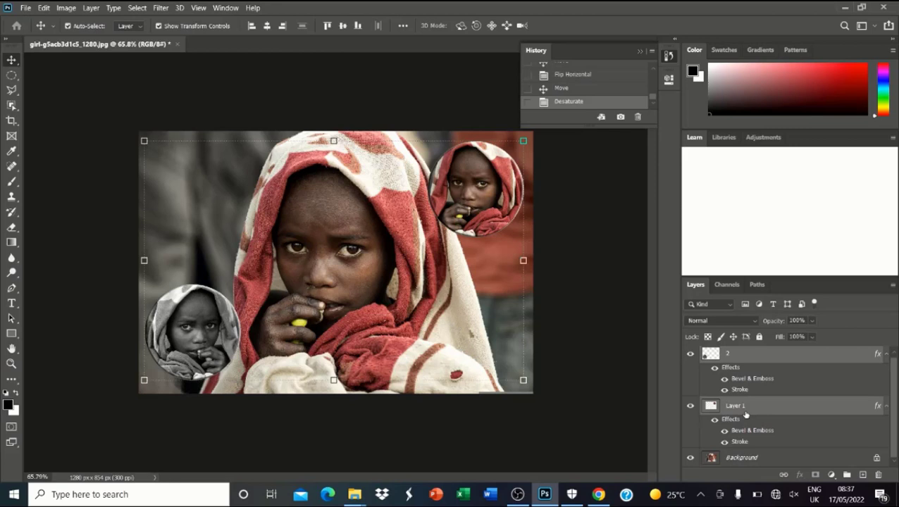
{"action": "key", "text": "ctrl+g"}
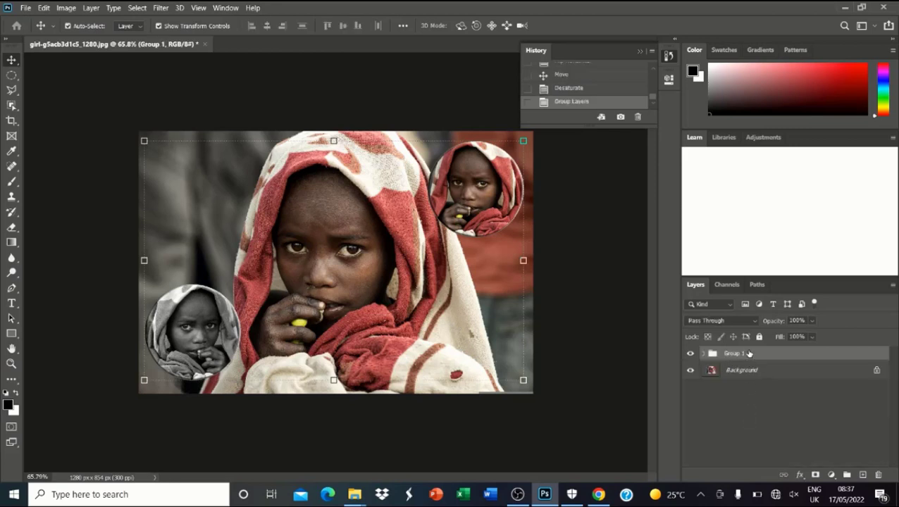
- Rename the new layer group as 1
{"action": "double_click", "coordinate": [738, 353]}
{"action": "type", "text": "1"}
{"action": "key", "text": "Return"}
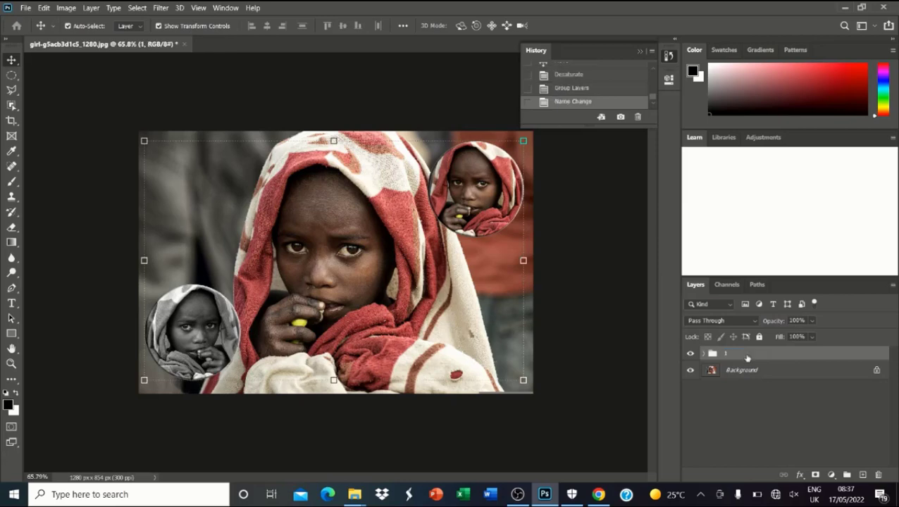
{"action": "double_click", "coordinate": [748, 356]}
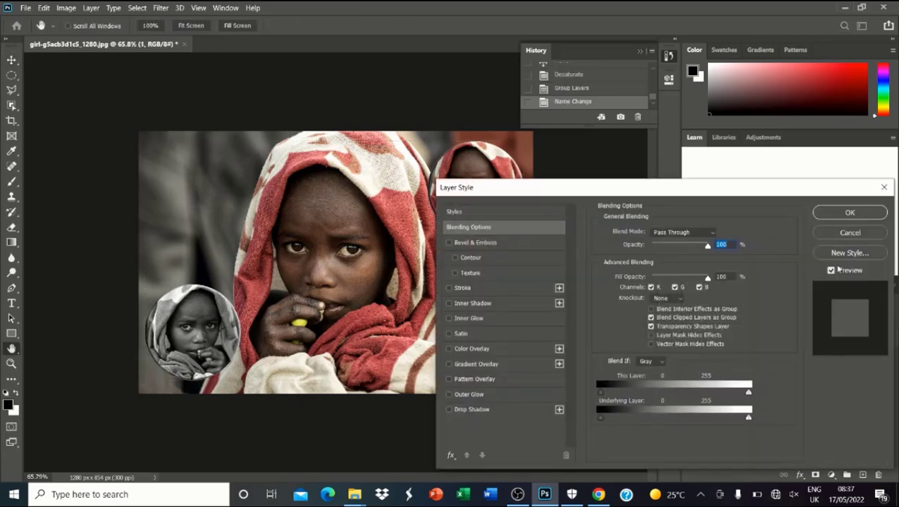
{"action": "key", "text": "Escape"}
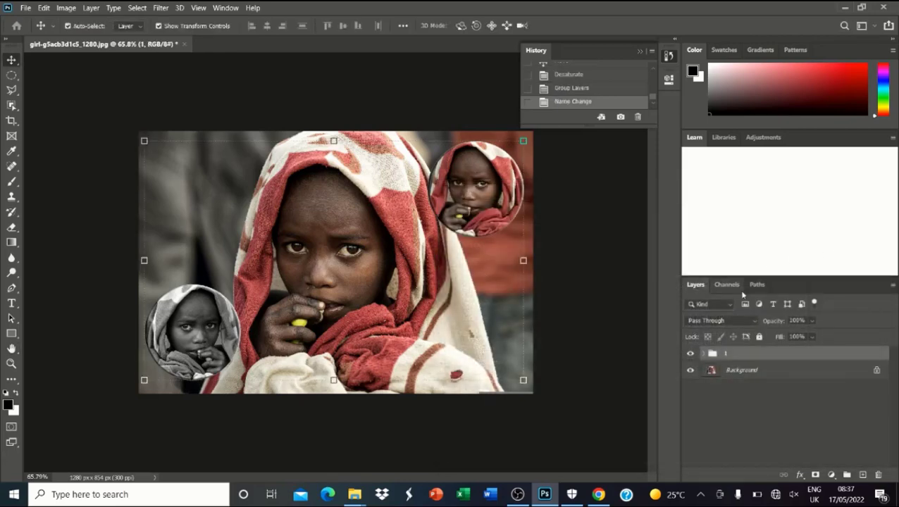
- Rename the layer group as Elipse
{"action": "double_click", "coordinate": [728, 355]}
{"action": "type", "text": "Ebo"}
{"action": "type", "text": "pse"}
{"action": "key", "text": "Return"}
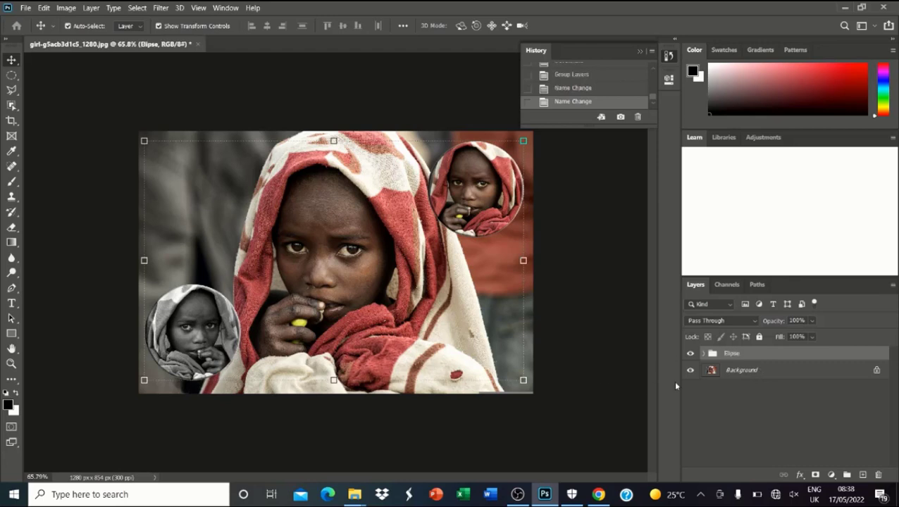
- Hide the Elipse group and select the Background layer
{"action": "left_click", "coordinate": [690, 353]}
{"action": "left_click", "coordinate": [742, 371]}
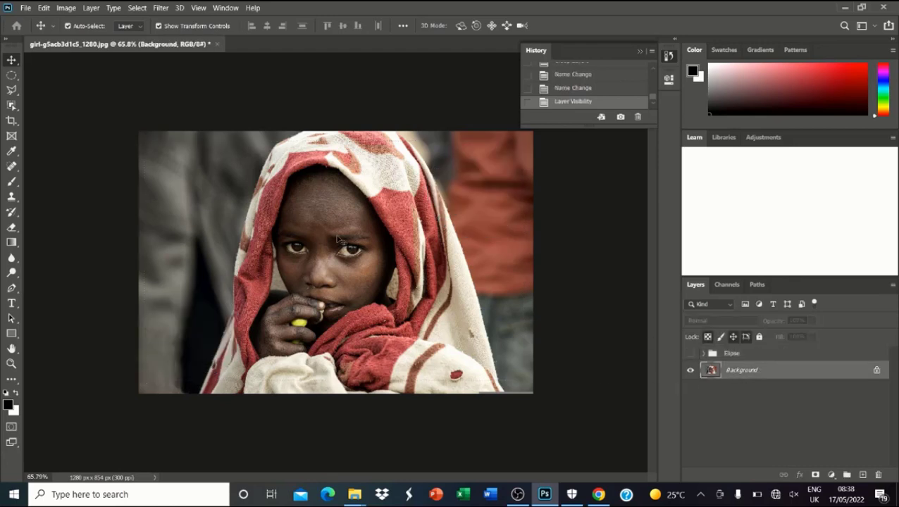
- Try rectangular marquee selections around the face with the 90 px feather, and clear the resulting selection
{"action": "left_click_drag", "start_coordinate": [11, 76], "coordinate": [40, 77]}
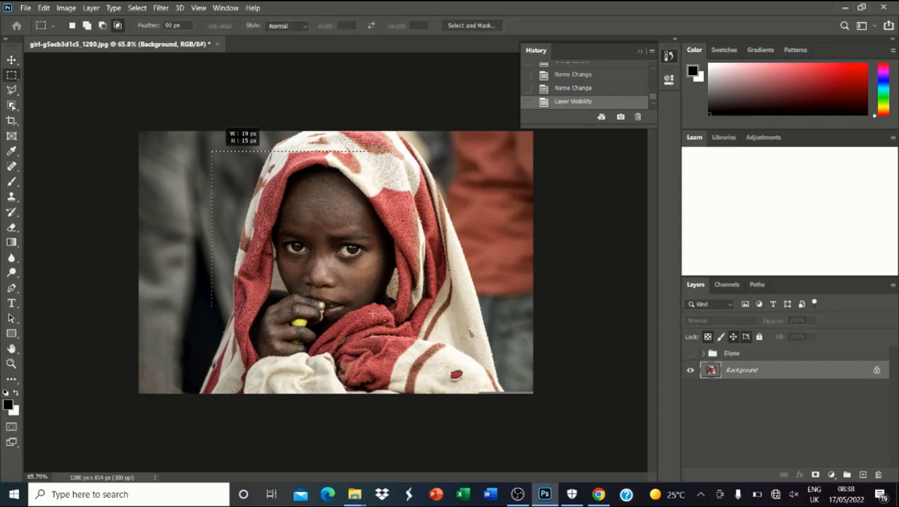
{"action": "left_click_drag", "start_coordinate": [212, 151], "coordinate": [220, 154]}
{"action": "left_click_drag", "start_coordinate": [220, 154], "coordinate": [413, 356]}
{"action": "left_click_drag", "start_coordinate": [316, 297], "coordinate": [348, 302]}
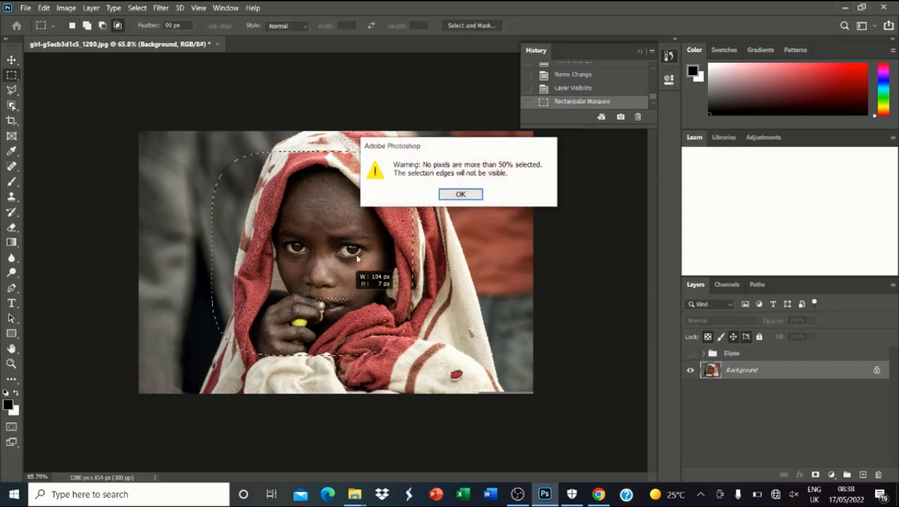
{"action": "left_click", "coordinate": [459, 195]}
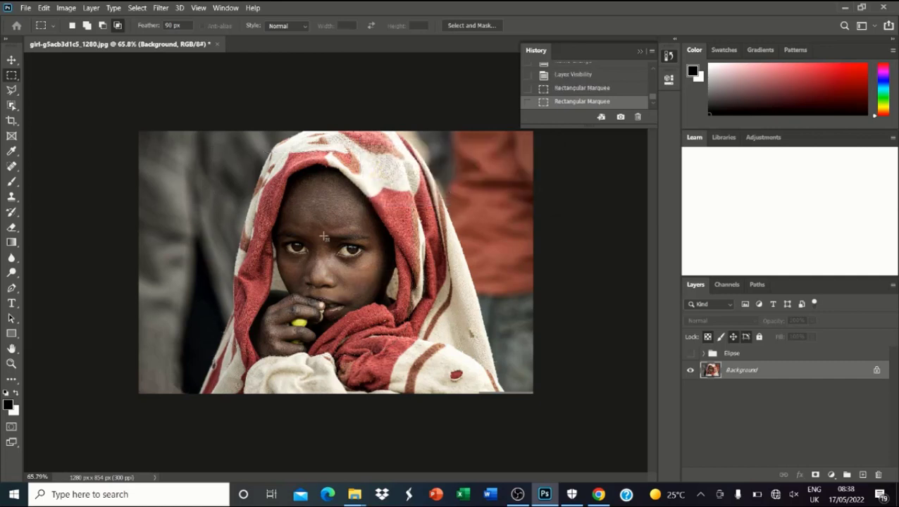
{"action": "left_click_drag", "start_coordinate": [202, 148], "coordinate": [395, 266]}
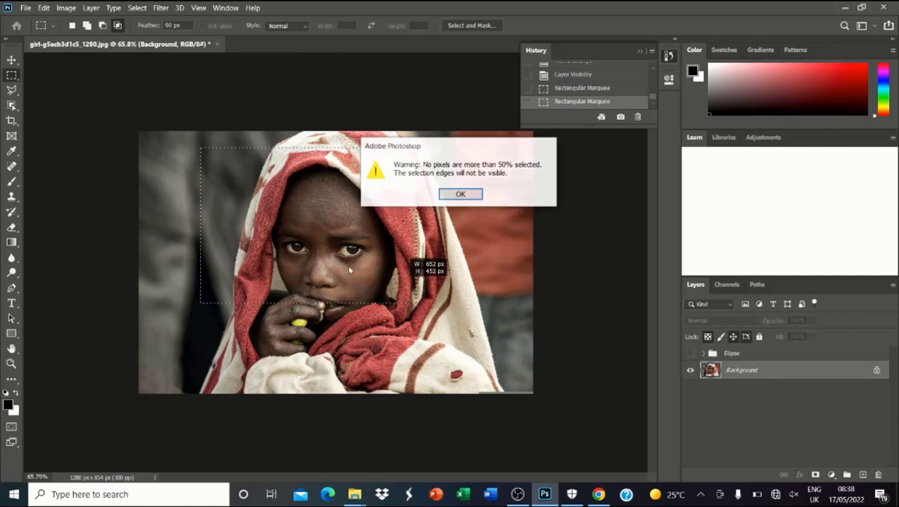
{"action": "left_click", "coordinate": [459, 195]}
{"action": "right_click", "coordinate": [387, 215]}
{"action": "left_click", "coordinate": [402, 220]}
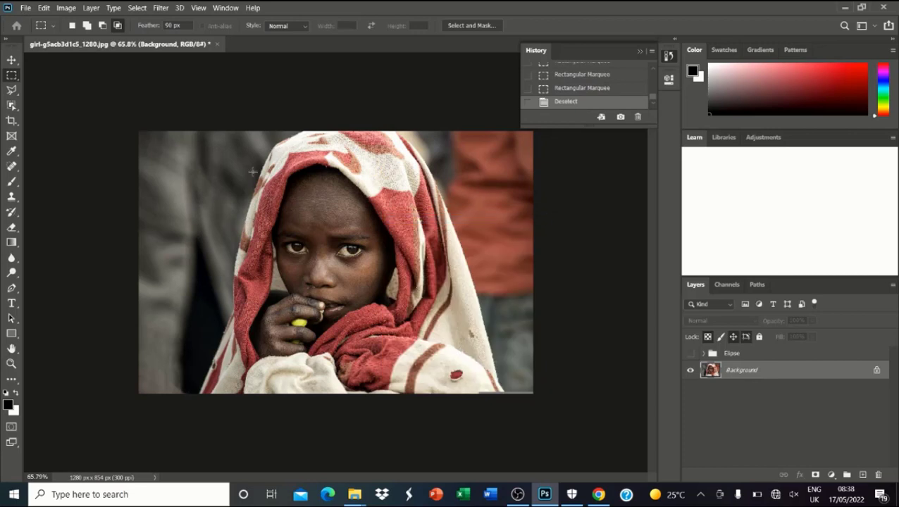
- Try another rectangular selection around the face with the 90 px feather in Intersect mode
{"action": "left_click_drag", "start_coordinate": [251, 167], "coordinate": [426, 339]}
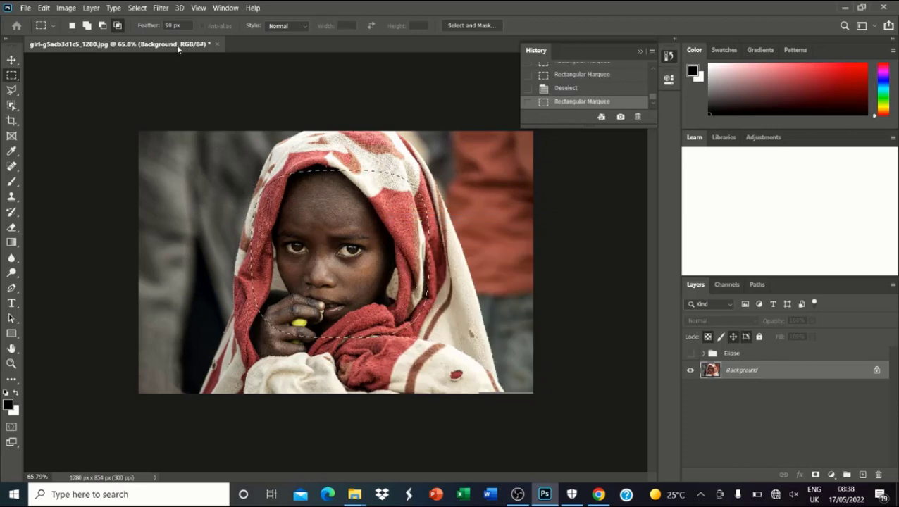
{"action": "left_click_drag", "start_coordinate": [193, 62], "coordinate": [175, 62]}
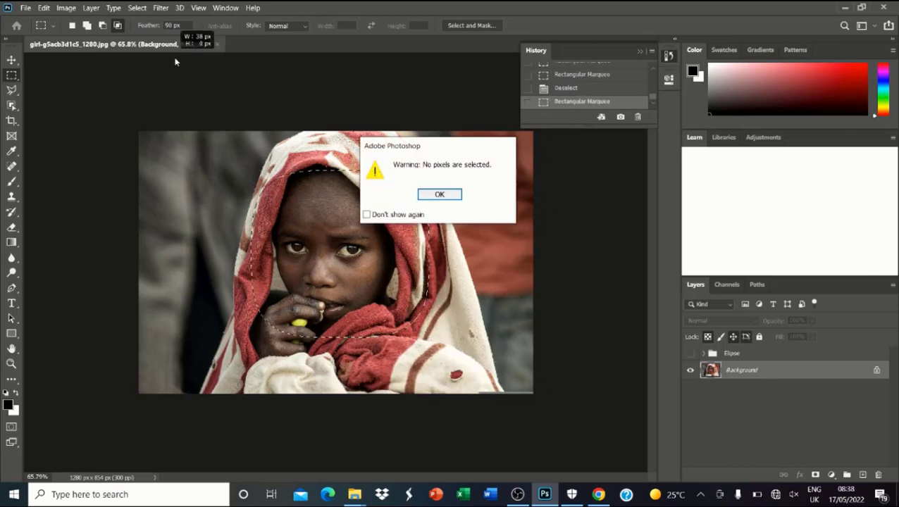
{"action": "left_click", "coordinate": [432, 194]}
{"action": "right_click", "coordinate": [349, 214]}
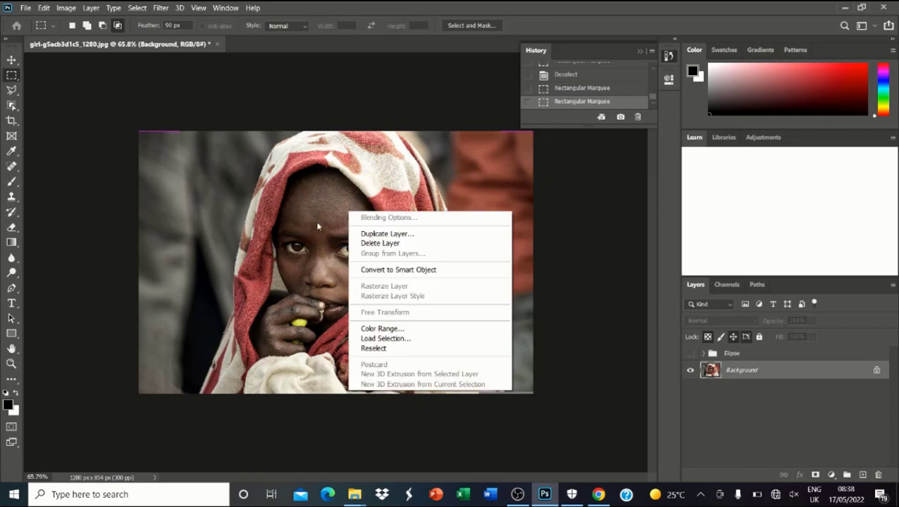
{"action": "right_click", "coordinate": [317, 224]}
{"action": "left_click", "coordinate": [278, 211]}
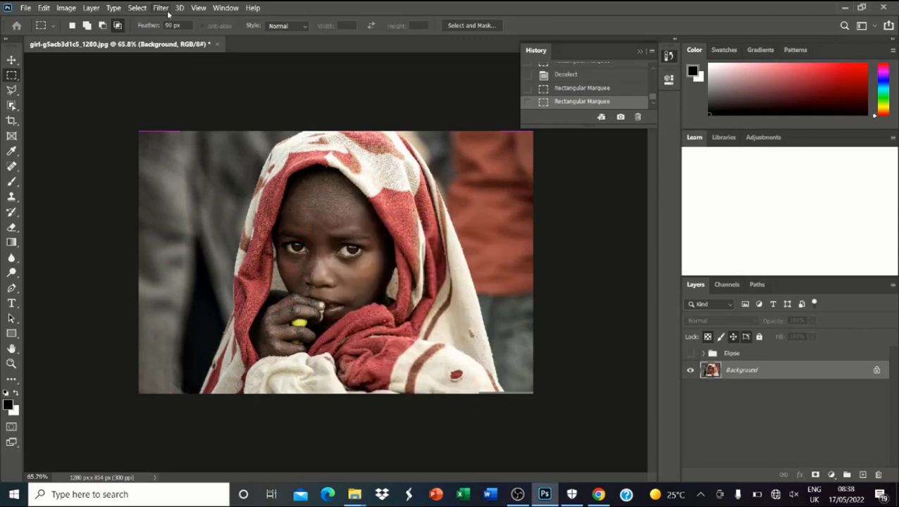
- Set the marquee feather to 0 px and select a rectangle around the child's face, undoing the extra small selection
{"action": "left_click", "coordinate": [168, 26]}
{"action": "type", "text": "0"}
{"action": "left_click_drag", "start_coordinate": [224, 164], "coordinate": [408, 350]}
{"action": "left_click_drag", "start_coordinate": [333, 262], "coordinate": [348, 278]}
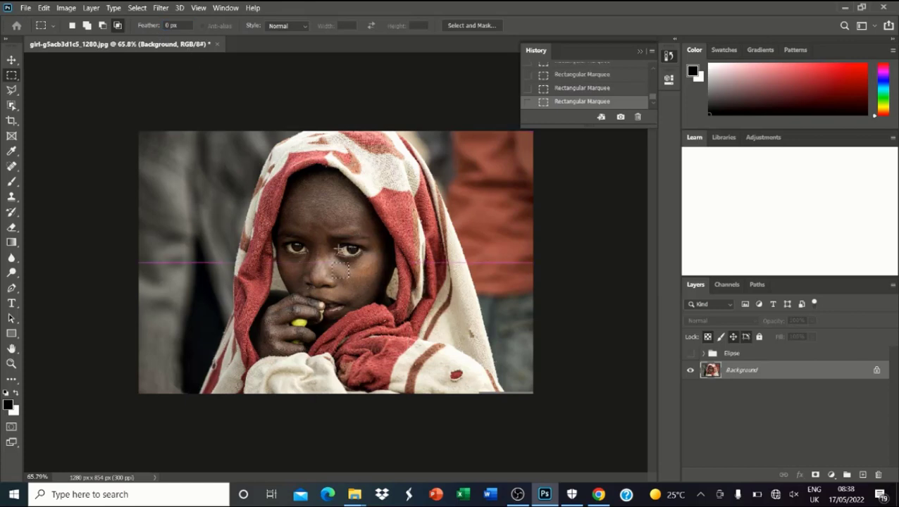
{"action": "key", "text": "ctrl+z"}
- Copy the rectangular face selection to a new layer and inspect it up close
{"action": "right_click", "coordinate": [294, 205]}
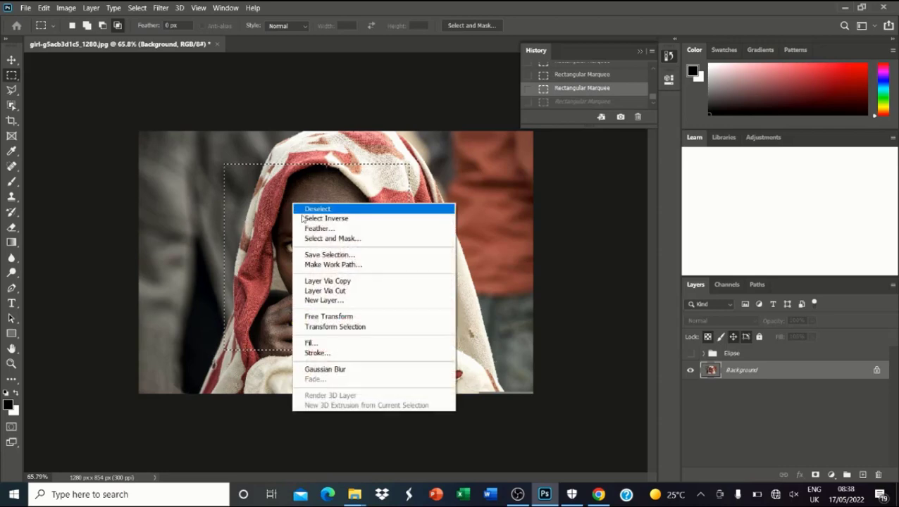
{"action": "left_click", "coordinate": [337, 281]}
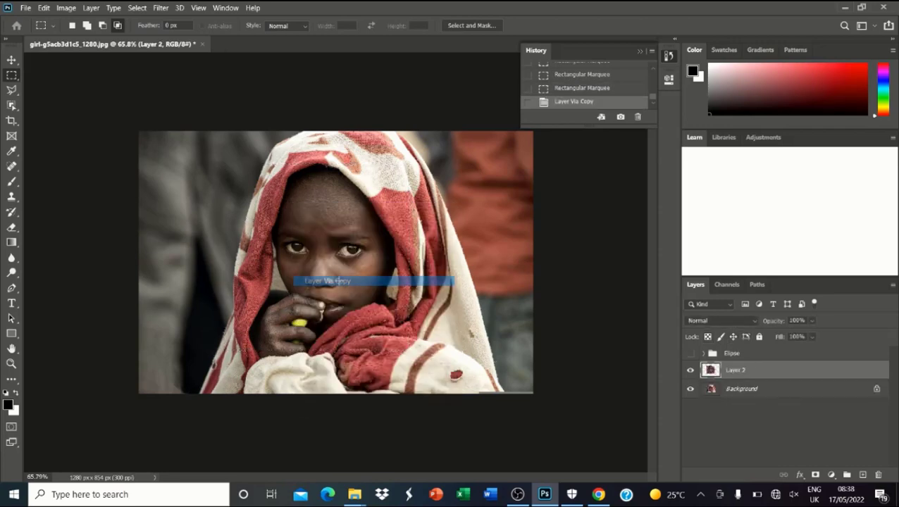
{"action": "scroll", "coordinate": [296, 233], "scroll_direction": "up", "scroll_amount": 3}
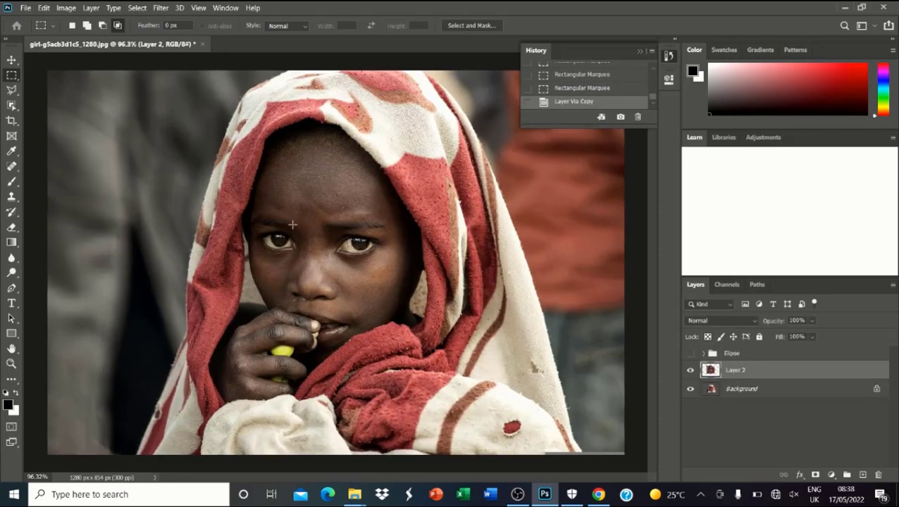
{"action": "scroll", "coordinate": [292, 226], "scroll_direction": "down", "scroll_amount": 2}
{"action": "scroll", "coordinate": [294, 236], "scroll_direction": "up", "scroll_amount": 1}
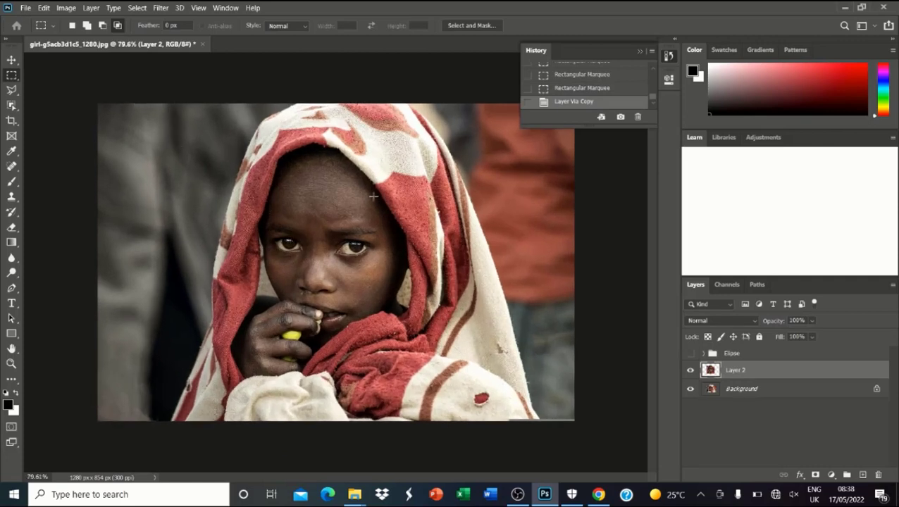
- Try rectangular selections across the portrait in the Add and New selection modes, including moving the selection outline
{"action": "left_click", "coordinate": [88, 27]}
{"action": "left_click_drag", "start_coordinate": [201, 156], "coordinate": [415, 316]}
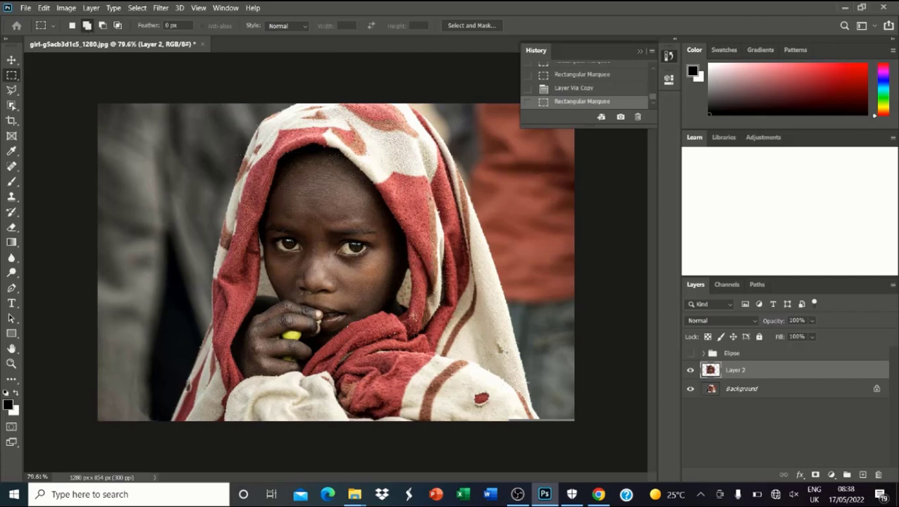
{"action": "left_click", "coordinate": [71, 25]}
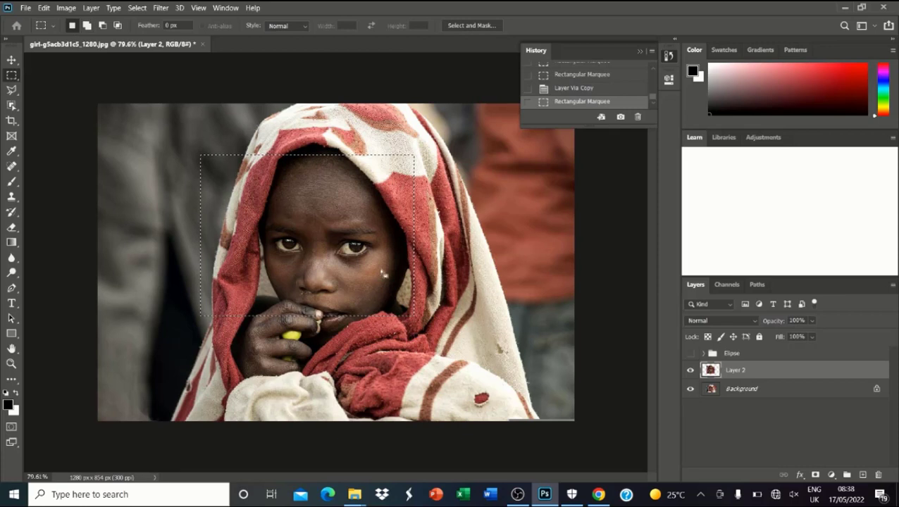
{"action": "left_click", "coordinate": [308, 174]}
{"action": "left_click_drag", "start_coordinate": [308, 175], "coordinate": [311, 177]}
{"action": "left_click_drag", "start_coordinate": [162, 182], "coordinate": [166, 184]}
{"action": "left_click_drag", "start_coordinate": [224, 149], "coordinate": [226, 151]}
{"action": "mouse_move", "coordinate": [467, 277]}
{"action": "left_mouse_down"}
{"action": "mouse_move", "coordinate": [518, 237]}
{"action": "mouse_move", "coordinate": [554, 305]}
{"action": "left_mouse_up"}
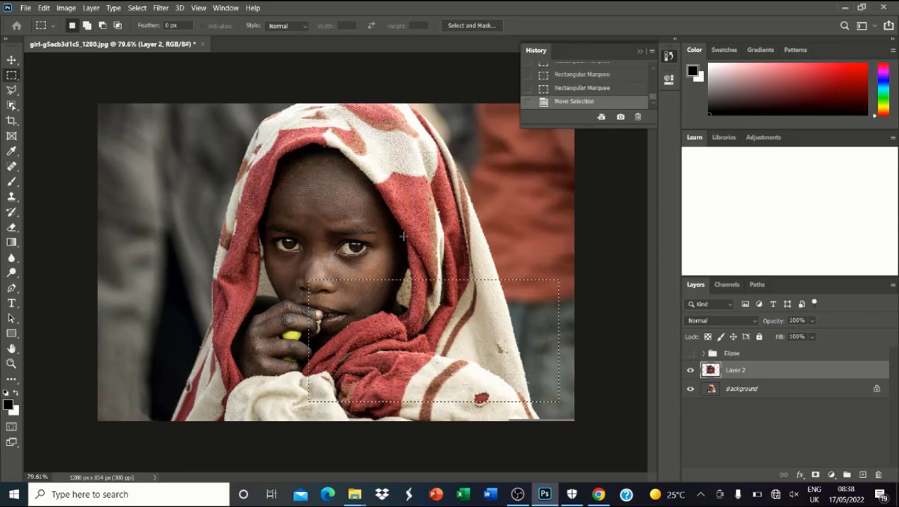
{"action": "left_click_drag", "start_coordinate": [359, 272], "coordinate": [235, 161]}
- Select a rectangle around the face and add areas that extend it above the forehead and down to the image's lower edge
{"action": "left_click_drag", "start_coordinate": [164, 167], "coordinate": [425, 354]}
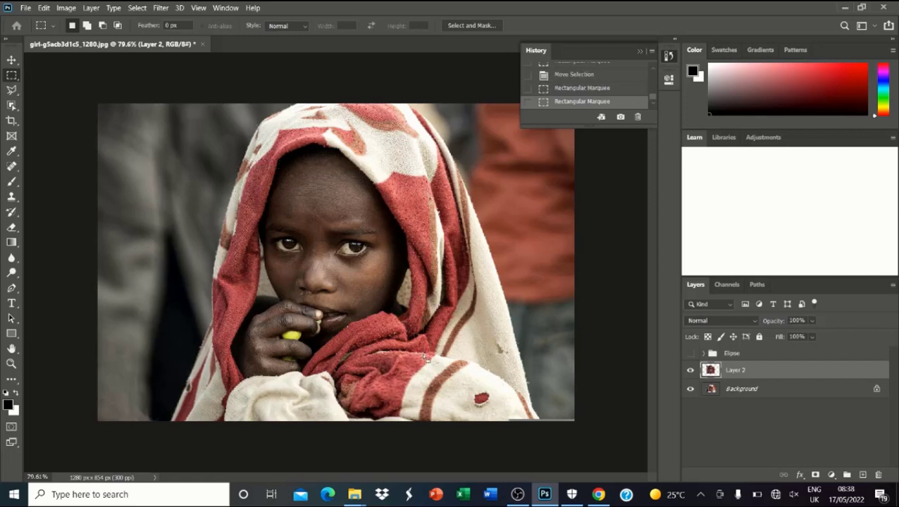
{"action": "left_click", "coordinate": [87, 25]}
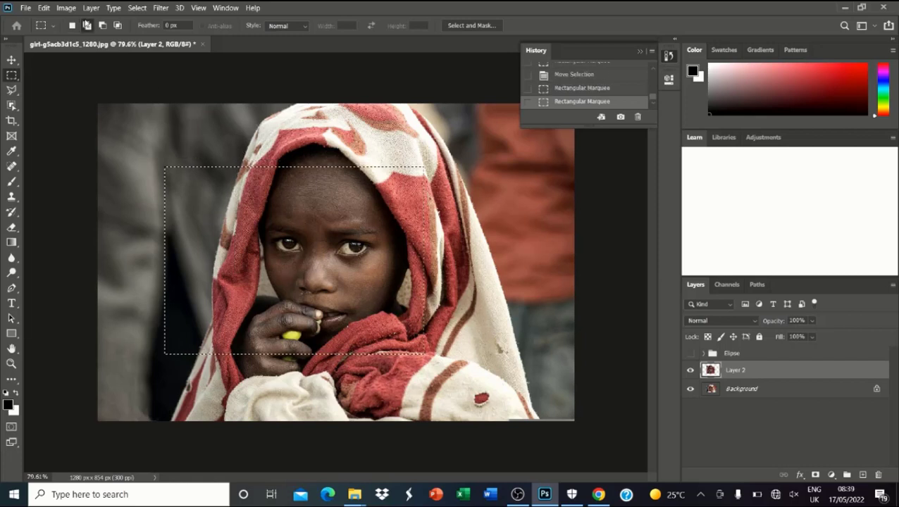
{"action": "left_click_drag", "start_coordinate": [165, 171], "coordinate": [425, 134]}
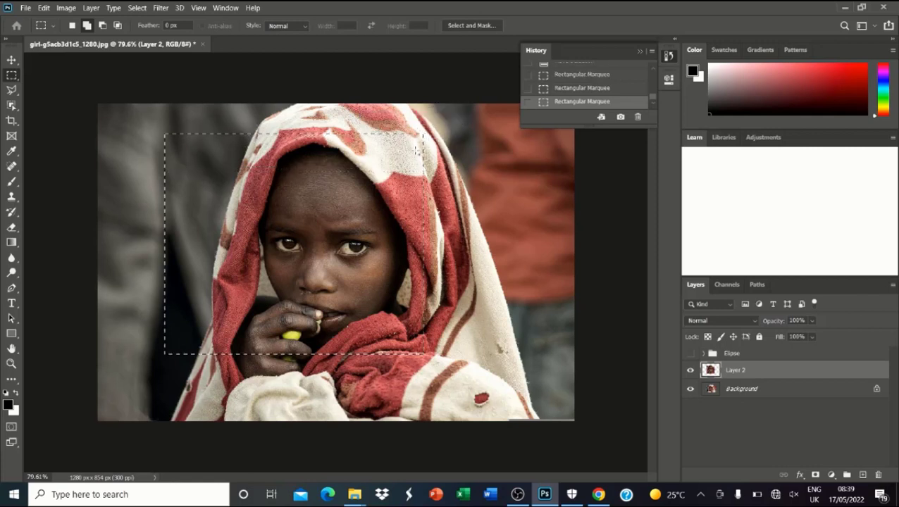
{"action": "left_click_drag", "start_coordinate": [174, 335], "coordinate": [408, 420]}
{"action": "left_click_drag", "start_coordinate": [421, 421], "coordinate": [428, 421]}
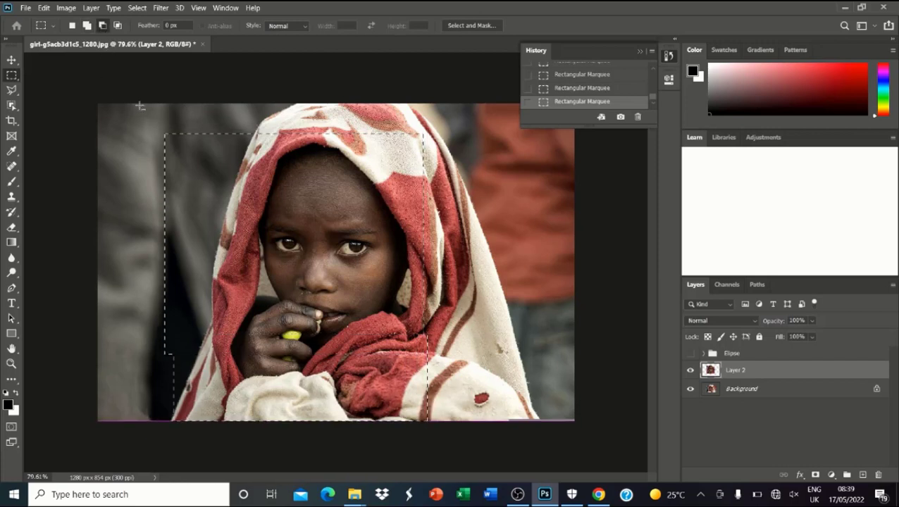
- Subtract the left strip and the lowest strip from the current selection around the face
{"action": "left_click_drag", "start_coordinate": [139, 105], "coordinate": [218, 422]}
{"action": "left_click_drag", "start_coordinate": [146, 379], "coordinate": [461, 429]}
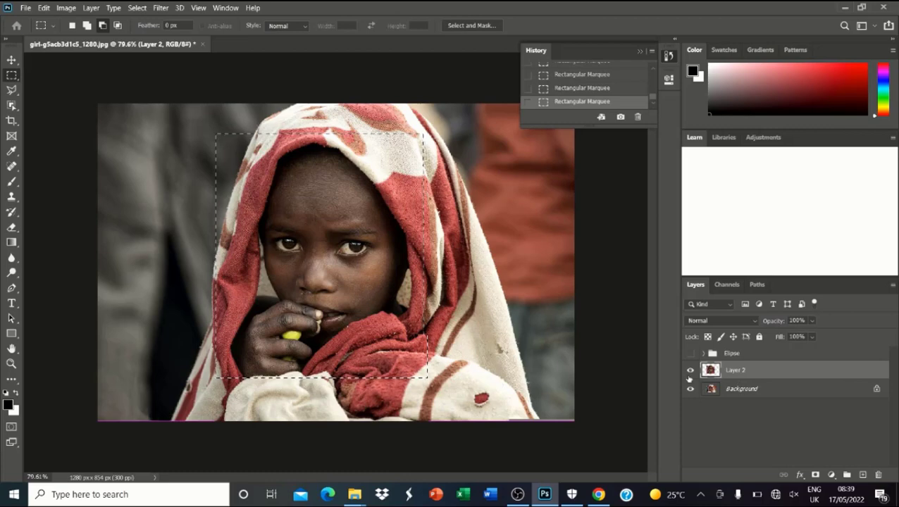
- Hide Layer 2 and copy the selected face area from the Background to a new layer
{"action": "left_click", "coordinate": [690, 370]}
{"action": "left_click", "coordinate": [743, 389]}
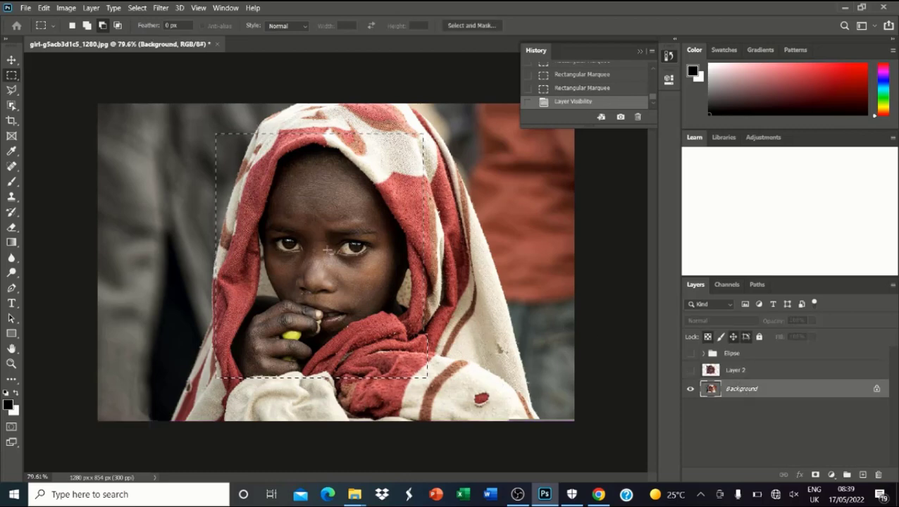
{"action": "right_click", "coordinate": [324, 246]}
{"action": "left_click", "coordinate": [371, 329]}
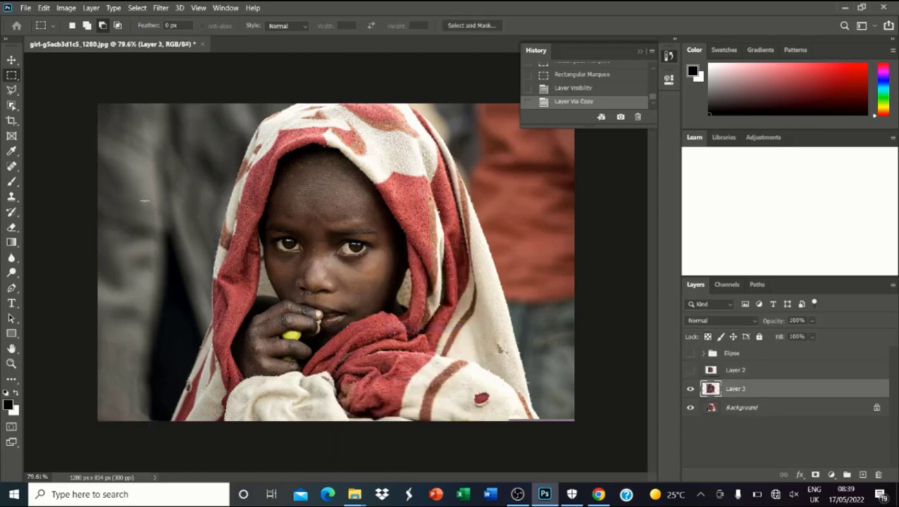
- Scale down the copied face layer and place it over the upper-left part of the photo
{"action": "left_click", "coordinate": [11, 60]}
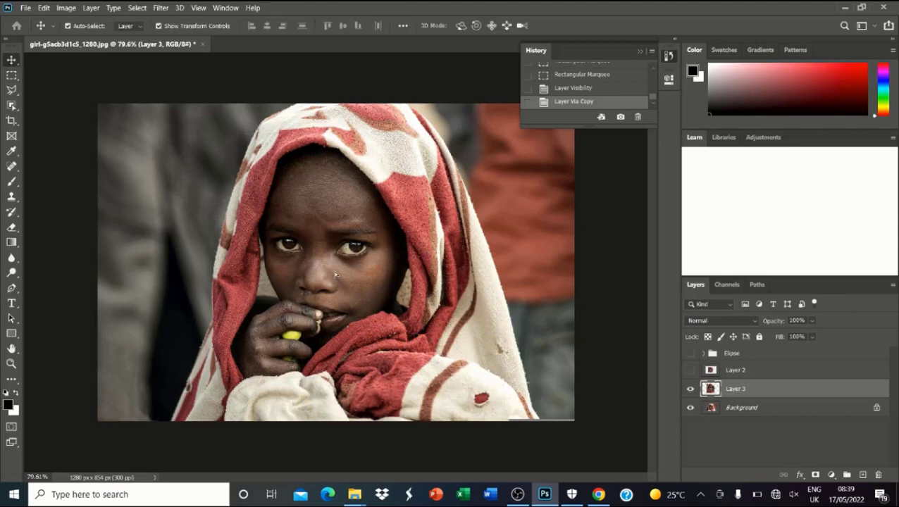
{"action": "left_click_drag", "start_coordinate": [310, 284], "coordinate": [405, 285]}
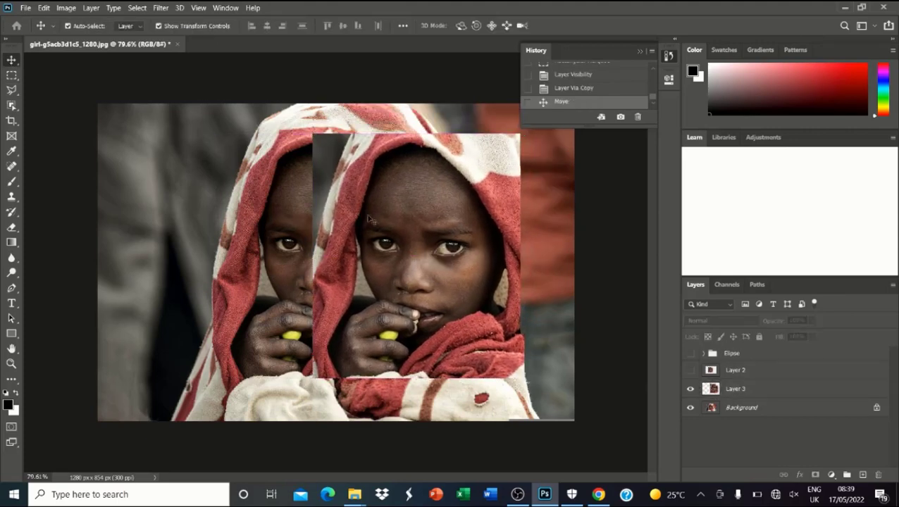
{"action": "left_click_drag", "start_coordinate": [438, 210], "coordinate": [362, 219]}
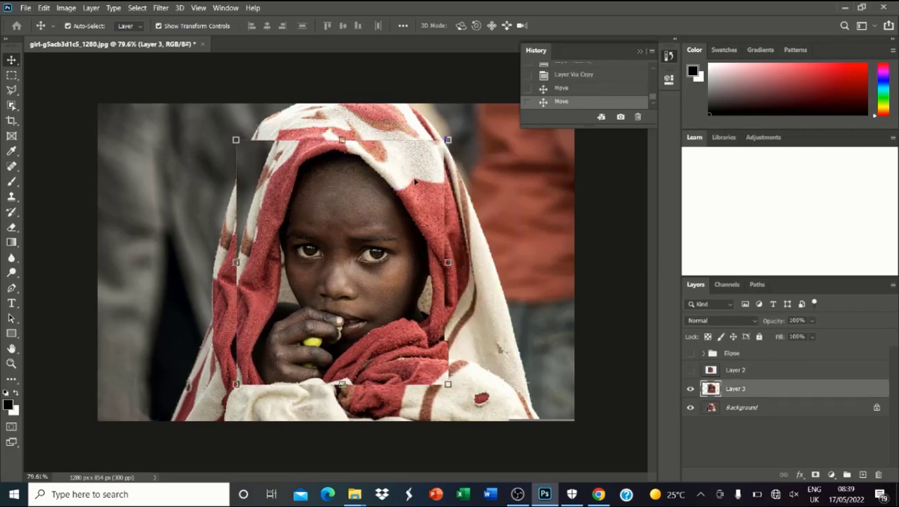
{"action": "left_click_drag", "start_coordinate": [438, 145], "coordinate": [204, 171]}
{"action": "key", "text": "Return"}
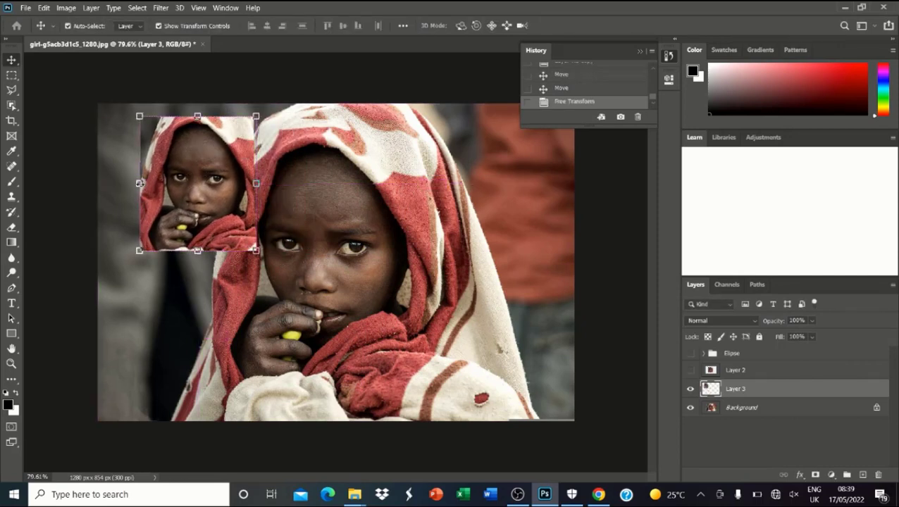
- Distort the small face copy into a slanted four-sided shape and shift it slightly upward
{"action": "key", "text": "ctrl"}
{"action": "mouse_move", "coordinate": [141, 184]}
{"action": "left_mouse_down"}
{"action": "mouse_move", "coordinate": [176, 184]}
{"action": "mouse_move", "coordinate": [114, 185]}
{"action": "mouse_move", "coordinate": [137, 169]}
{"action": "left_mouse_up"}
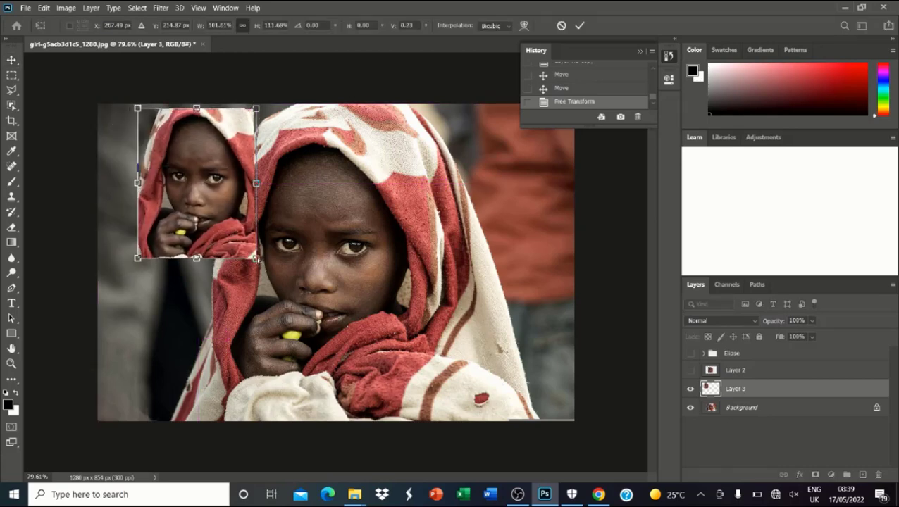
{"action": "left_click_drag", "start_coordinate": [257, 259], "coordinate": [297, 311]}
{"action": "left_click_drag", "start_coordinate": [138, 109], "coordinate": [83, 73]}
{"action": "left_click_drag", "start_coordinate": [256, 109], "coordinate": [207, 144]}
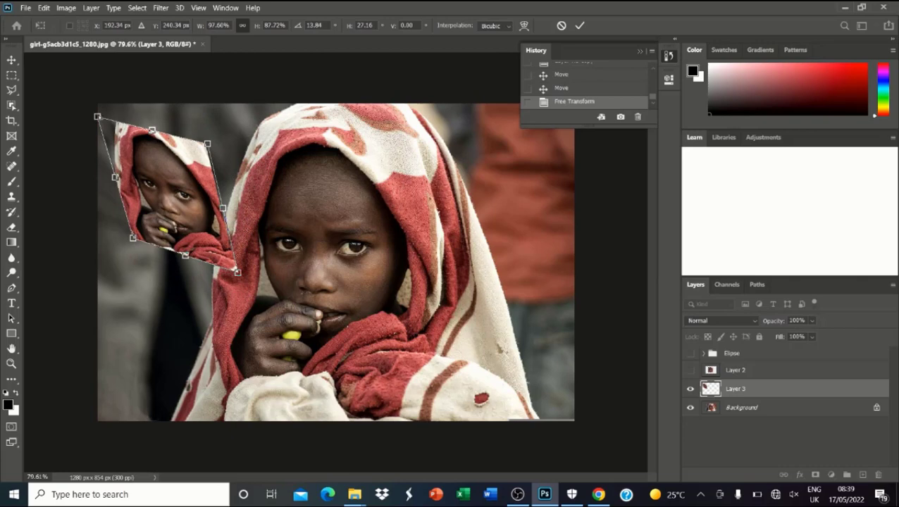
{"action": "left_click_drag", "start_coordinate": [98, 116], "coordinate": [113, 126]}
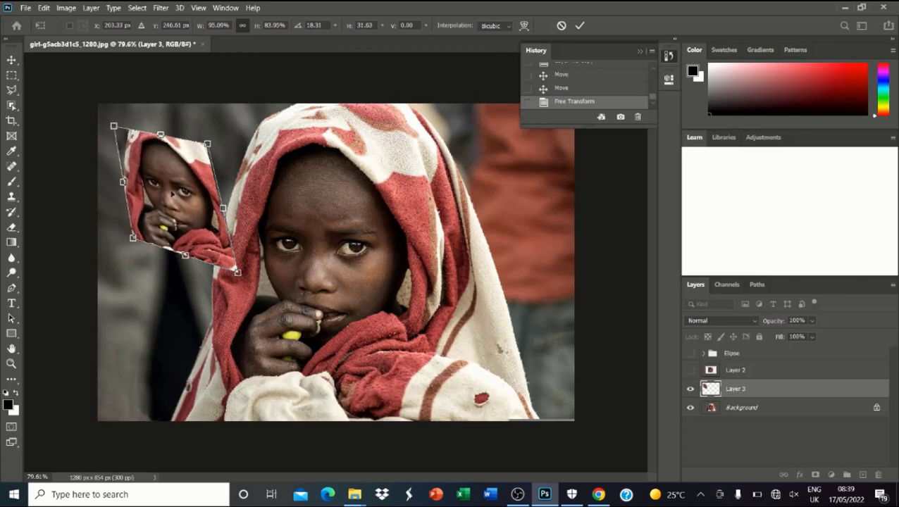
{"action": "left_click_drag", "start_coordinate": [171, 195], "coordinate": [169, 176]}
{"action": "key", "text": "Return"}
- Scale the slanted face copy down further, keeping it near the photo's upper-left corner
{"action": "key", "text": "ctrl+t"}
{"action": "left_click_drag", "start_coordinate": [229, 249], "coordinate": [178, 203]}
{"action": "key", "text": "Return"}
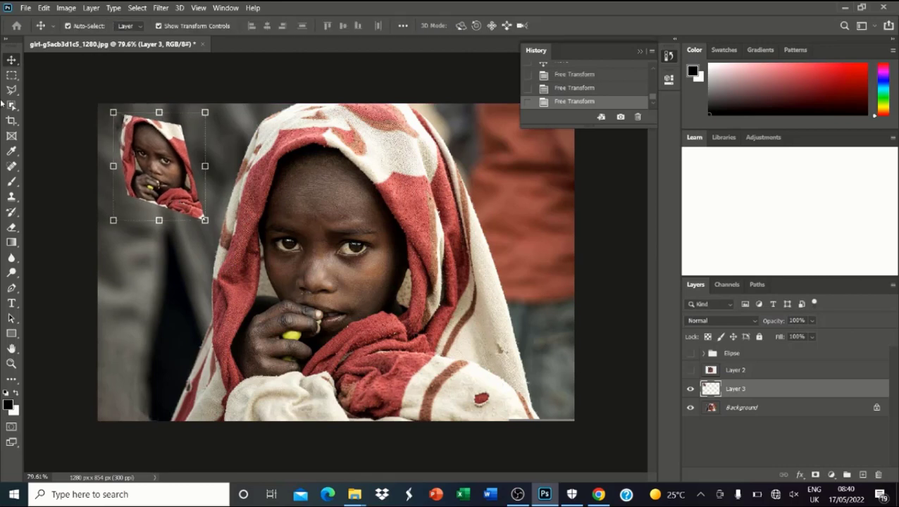
- Make a Single Row Marquee selection across the photo just below the child's eyes and examine it up close
{"action": "left_click", "coordinate": [11, 74]}
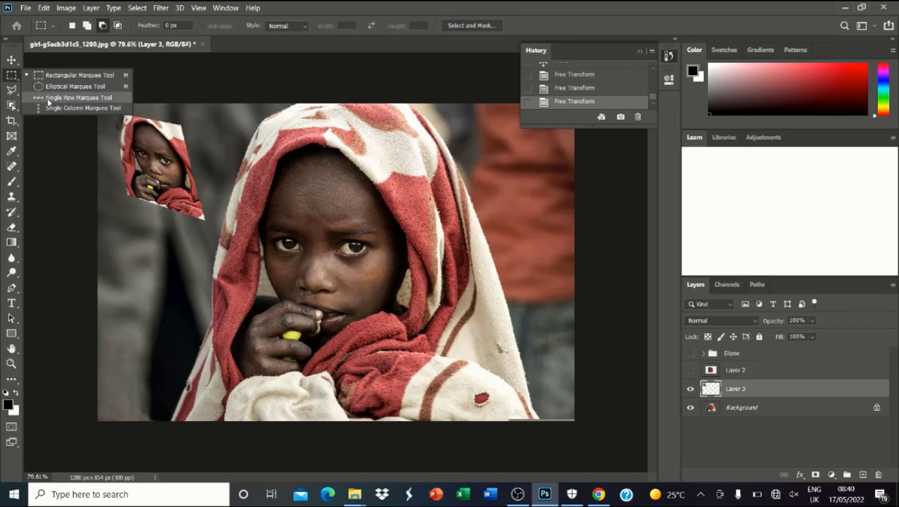
{"action": "left_click", "coordinate": [48, 98]}
{"action": "left_click", "coordinate": [224, 271]}
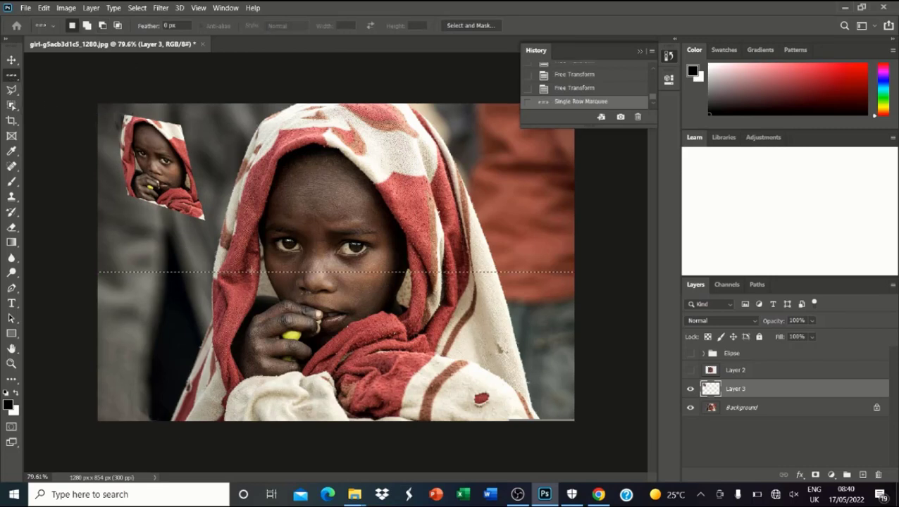
{"action": "scroll", "coordinate": [333, 348], "scroll_direction": "up", "scroll_amount": 3}
{"action": "scroll", "coordinate": [333, 347], "scroll_direction": "up", "scroll_amount": 4}
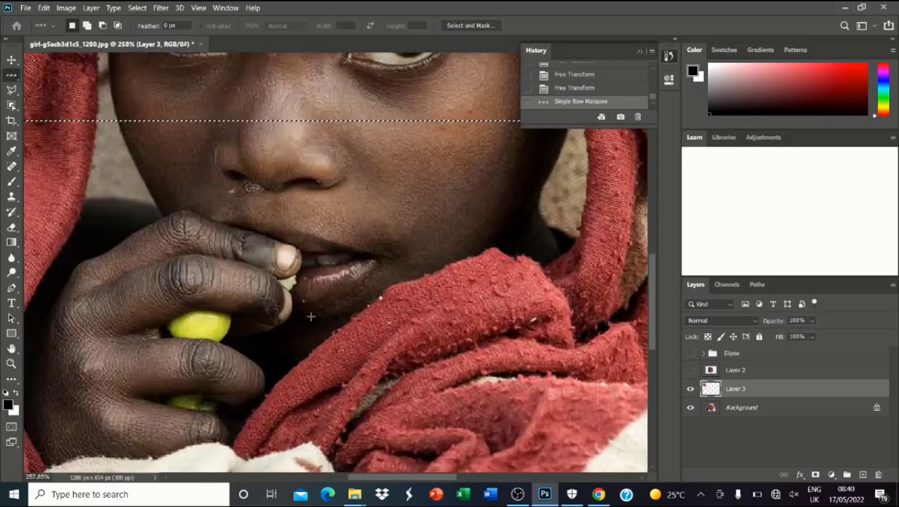
- Inspect the thickness of the single-row selection at pixel level, and return to the full view of the photo
{"action": "scroll", "coordinate": [195, 78], "scroll_direction": "up", "scroll_amount": 1}
{"action": "scroll", "coordinate": [195, 79], "scroll_direction": "up", "scroll_amount": 6}
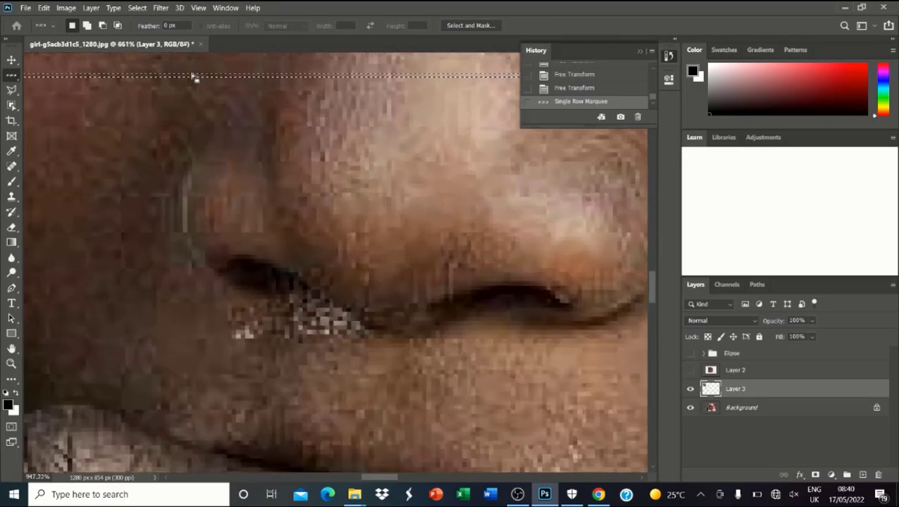
{"action": "scroll", "coordinate": [195, 79], "scroll_direction": "down", "scroll_amount": 8}
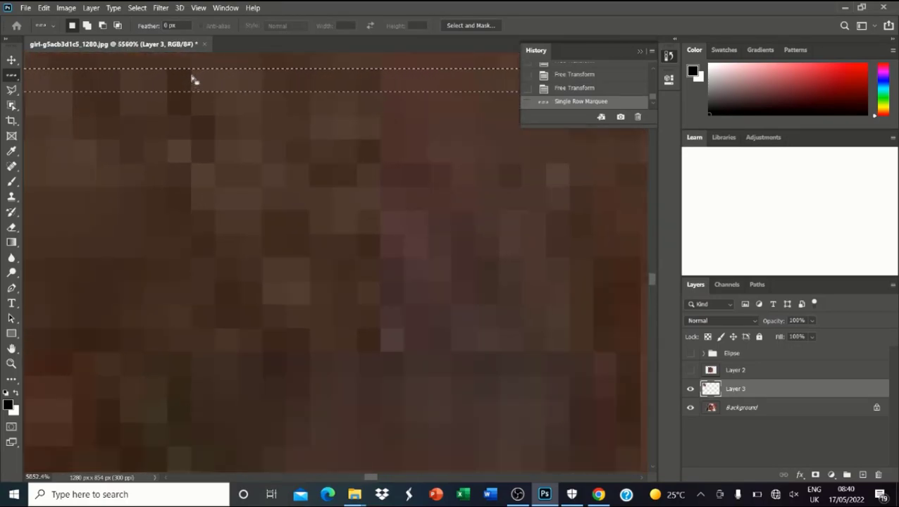
{"action": "key", "text": "ctrl+0"}
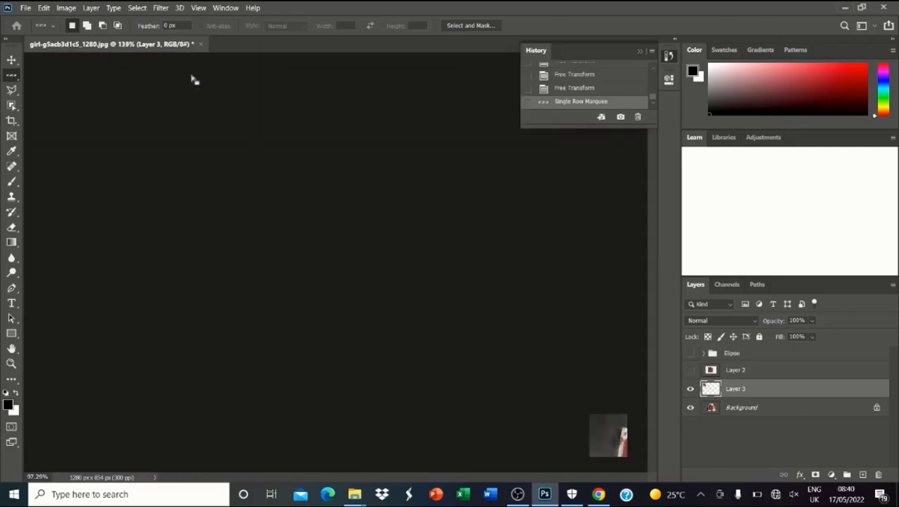
- Try to make a Single Column Marquee selection through the middle of the child's forehead in intersect mode
{"action": "right_click", "coordinate": [11, 76]}
{"action": "left_click", "coordinate": [78, 108]}
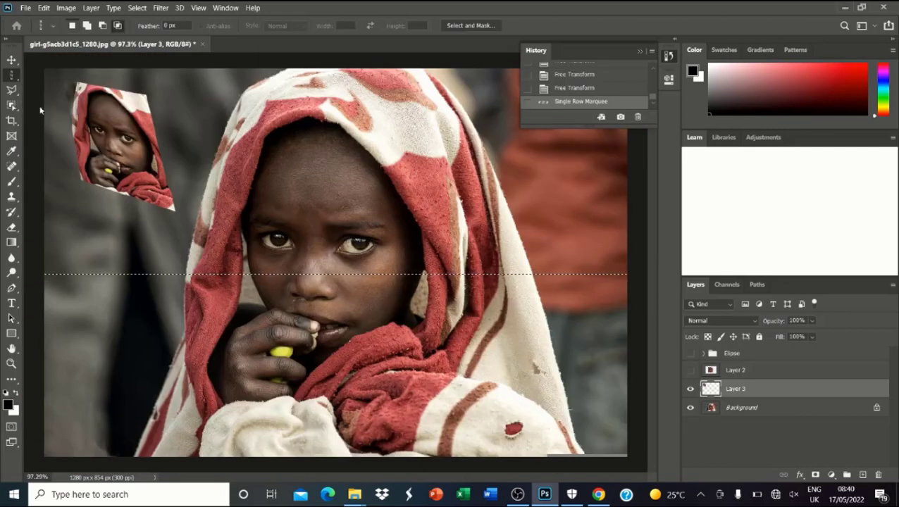
{"action": "left_click", "coordinate": [308, 181]}
{"action": "left_click", "coordinate": [311, 175]}
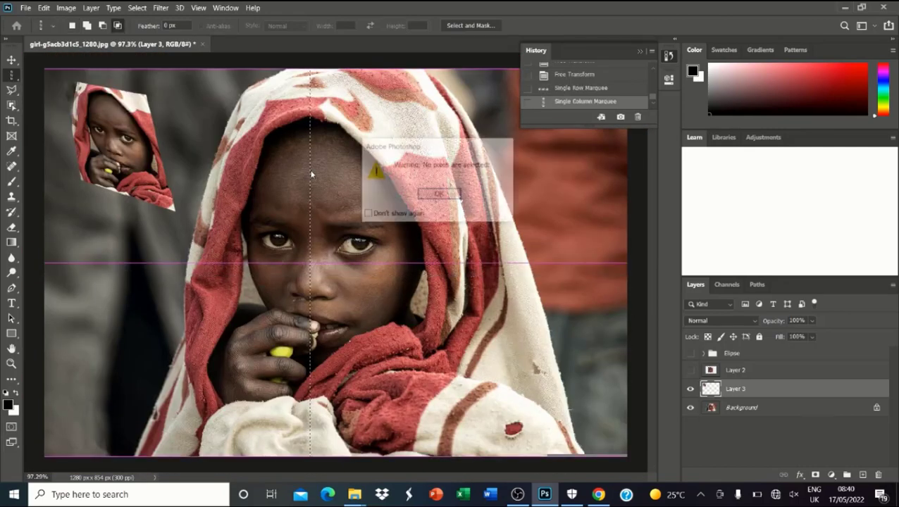
{"action": "left_click", "coordinate": [438, 194]}
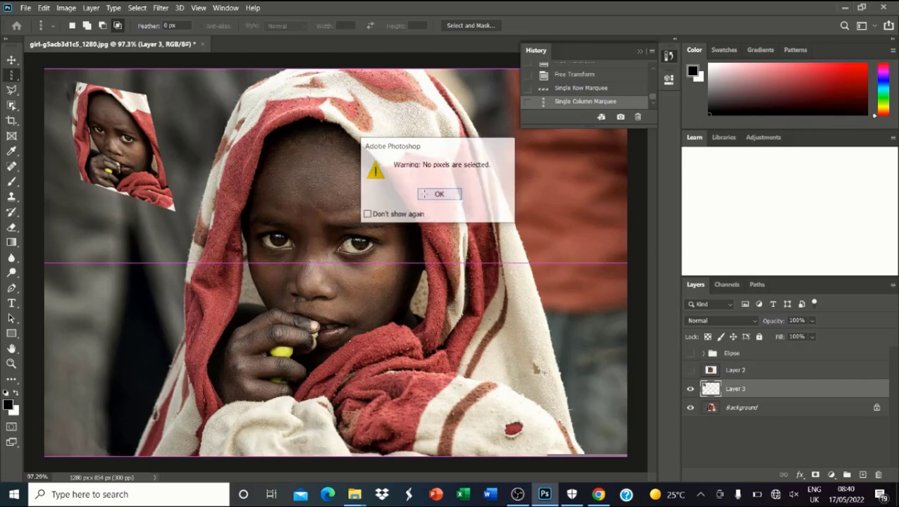
{"action": "scroll", "coordinate": [346, 189], "scroll_direction": "down", "scroll_amount": 2}
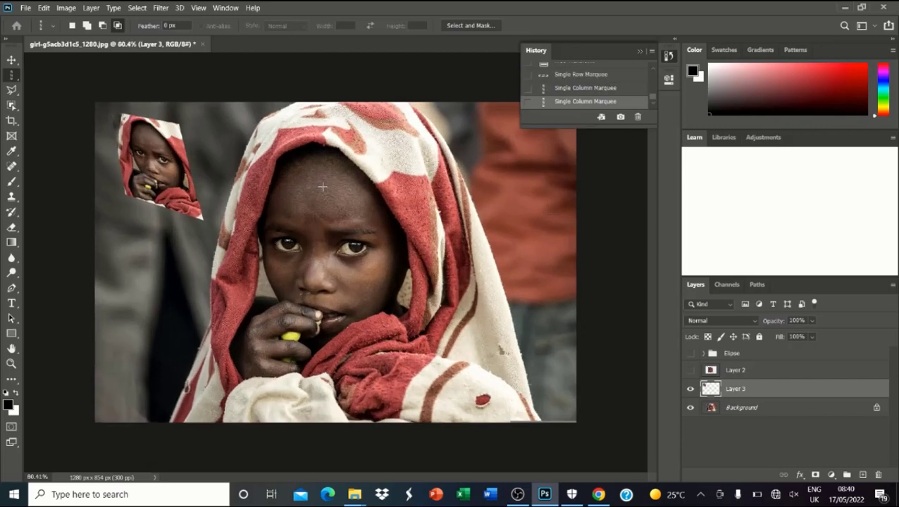